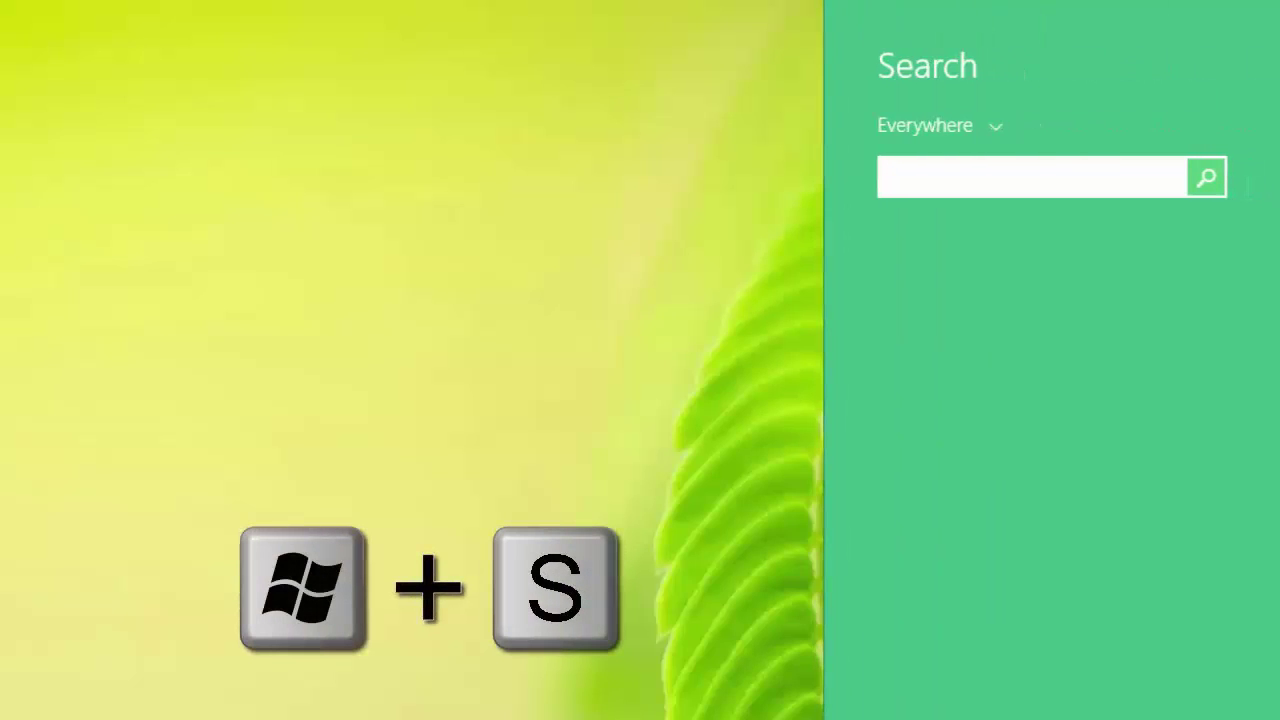
Search the computer for Visio 2010 and start Microsoft Visio 2010.
type("visio 2010")
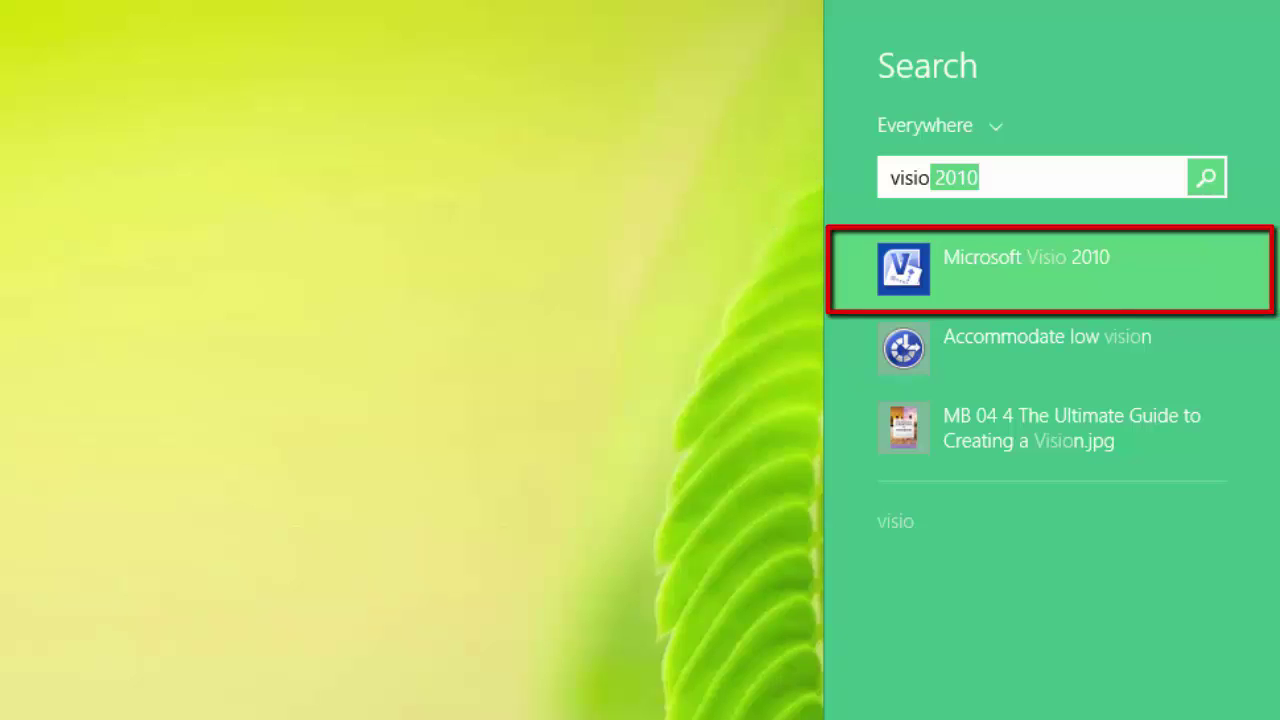
key("Return")
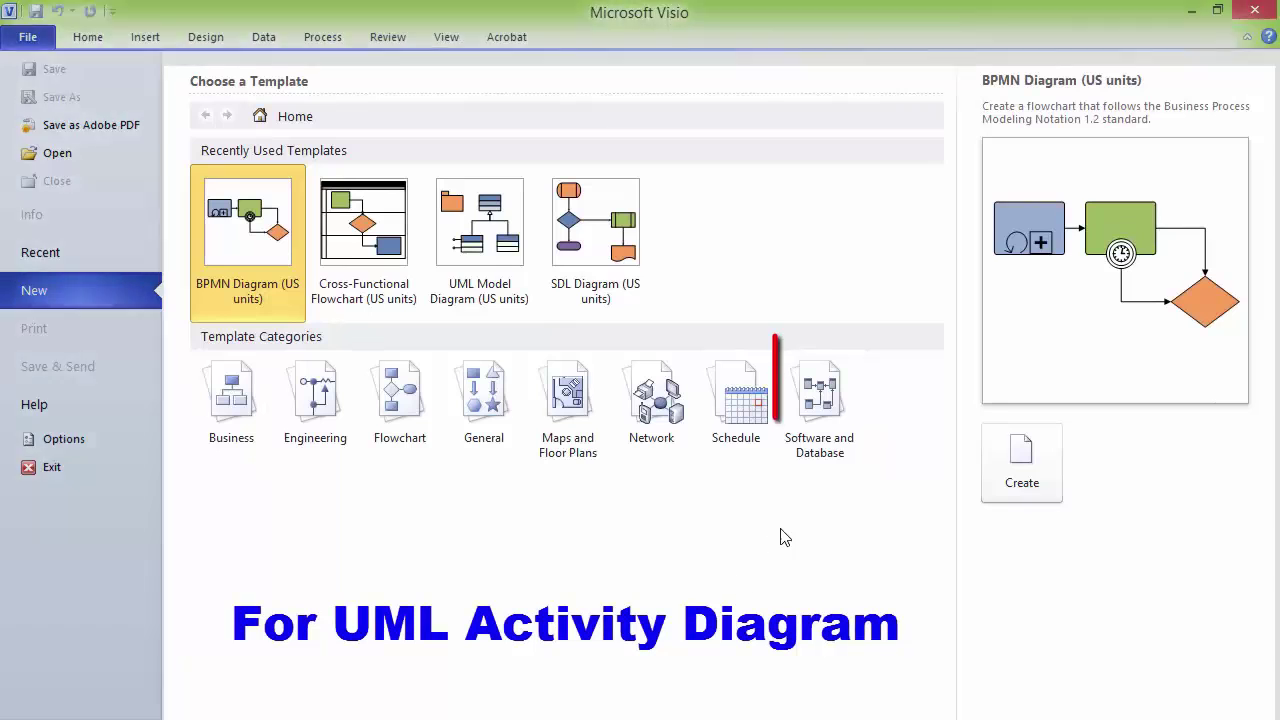
Preview the UML Model Diagram template under Software and Database, and the BPMN Diagram template under Flowchart.
left_click(812, 428)
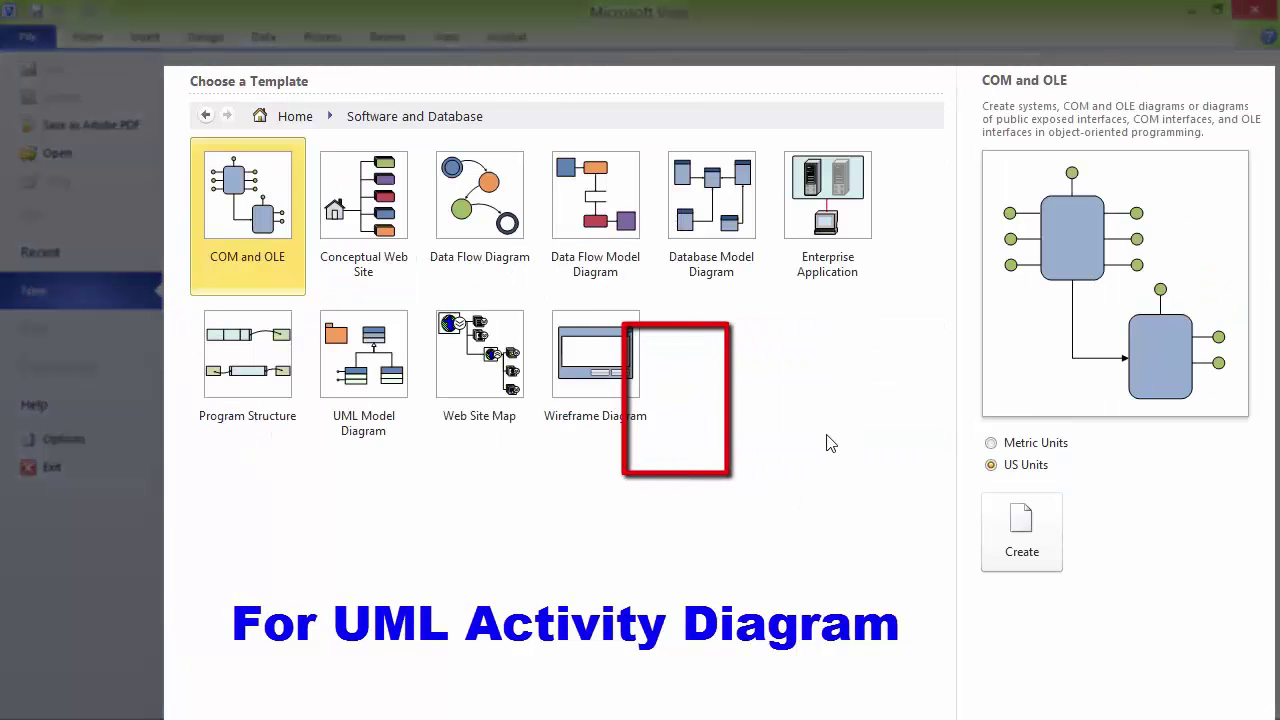
left_click(375, 392)
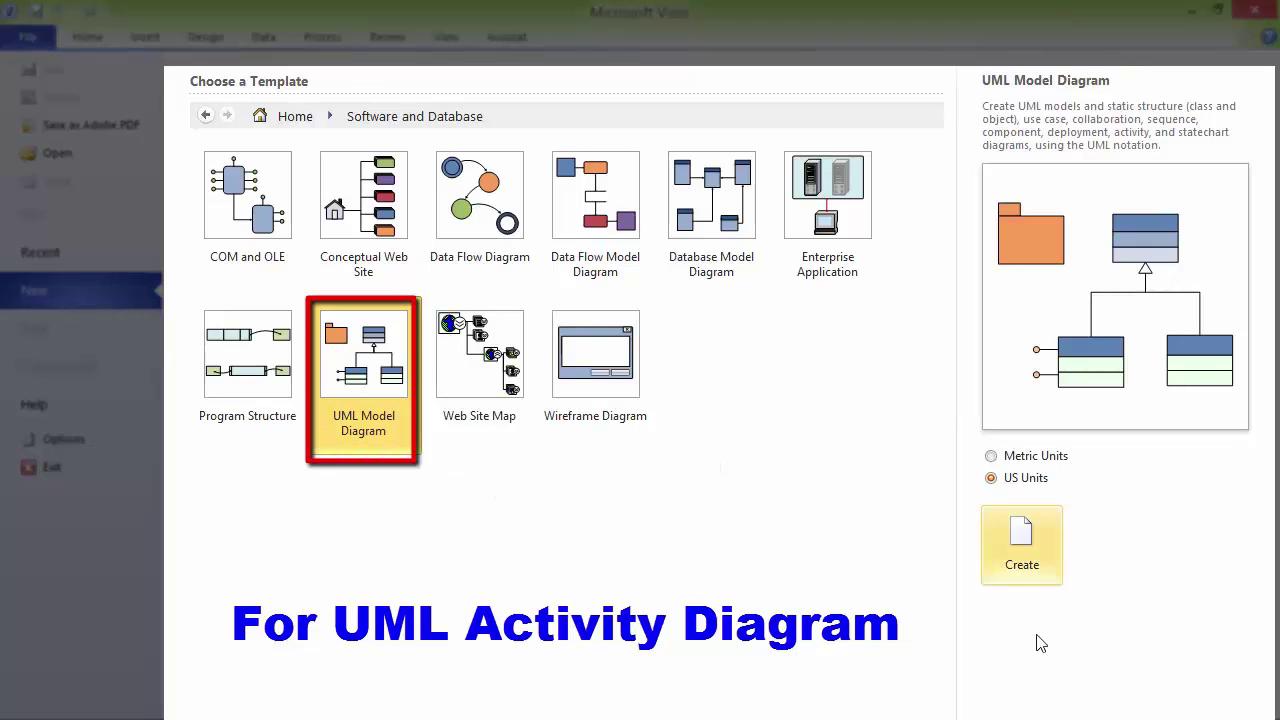
left_click(205, 115)
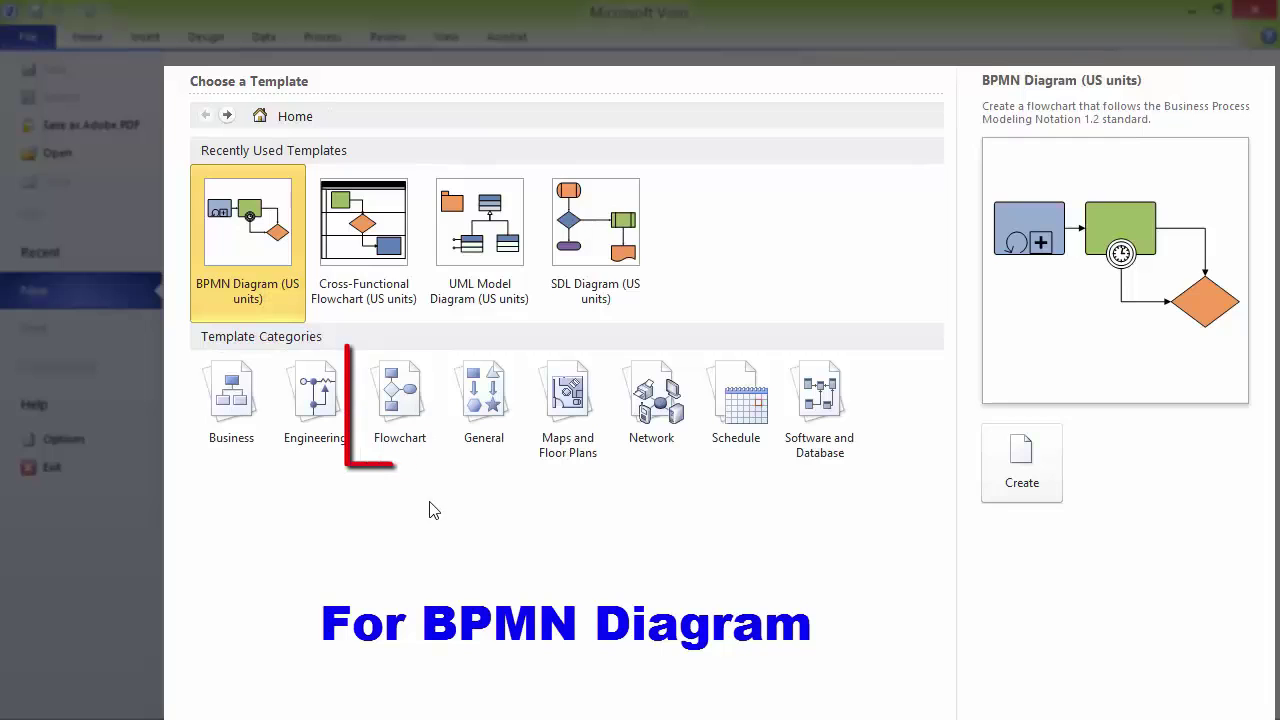
left_click(399, 423)
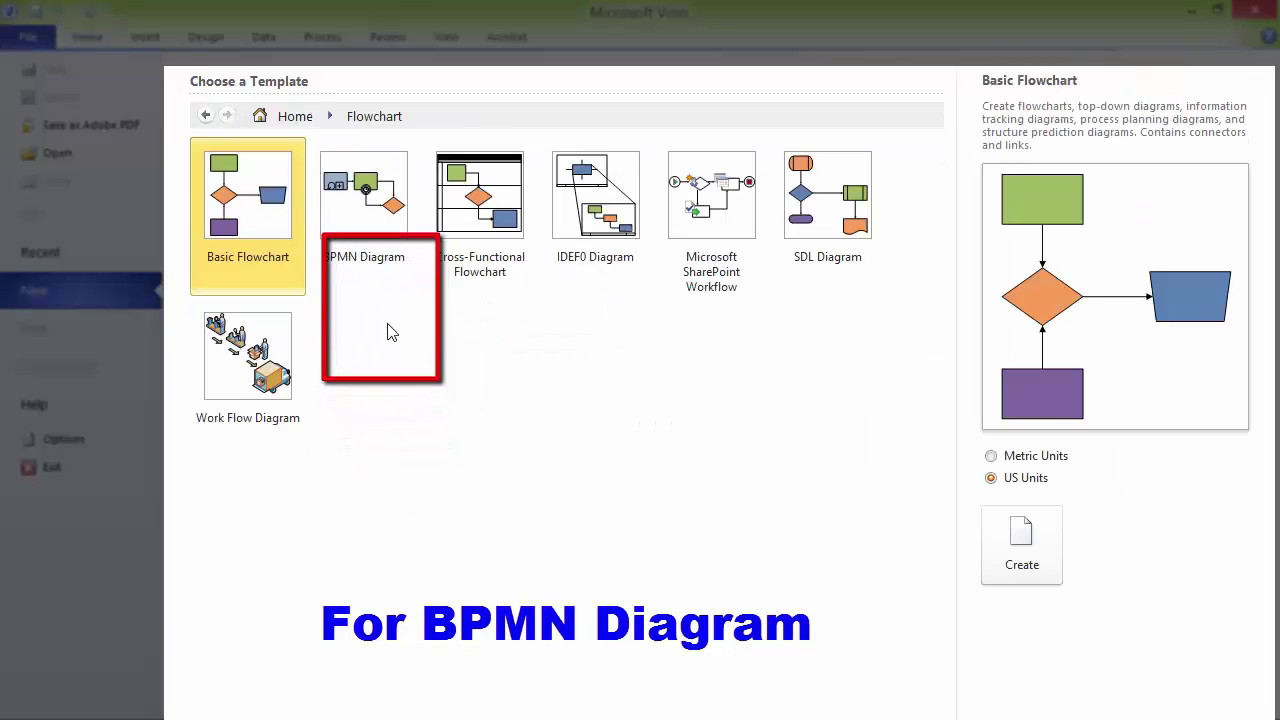
left_click(372, 220)
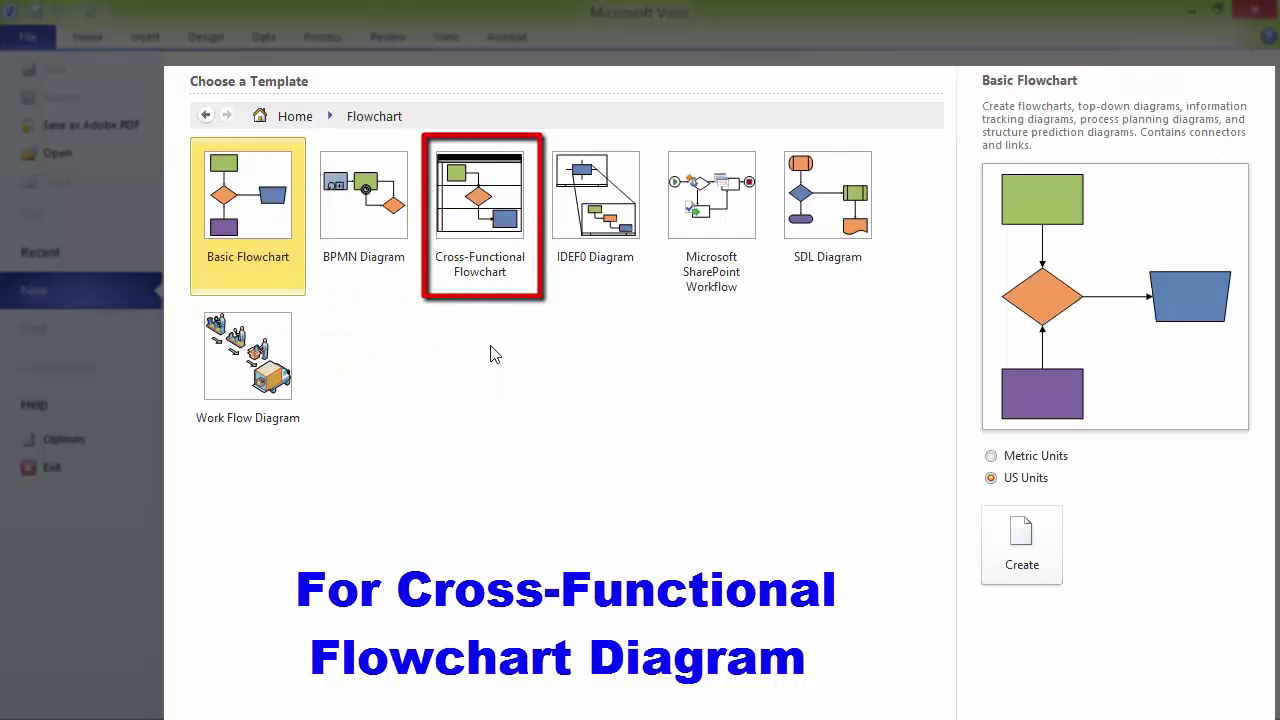
Create a new drawing from the Cross-Functional Flowchart template in US units.
left_click(494, 240)
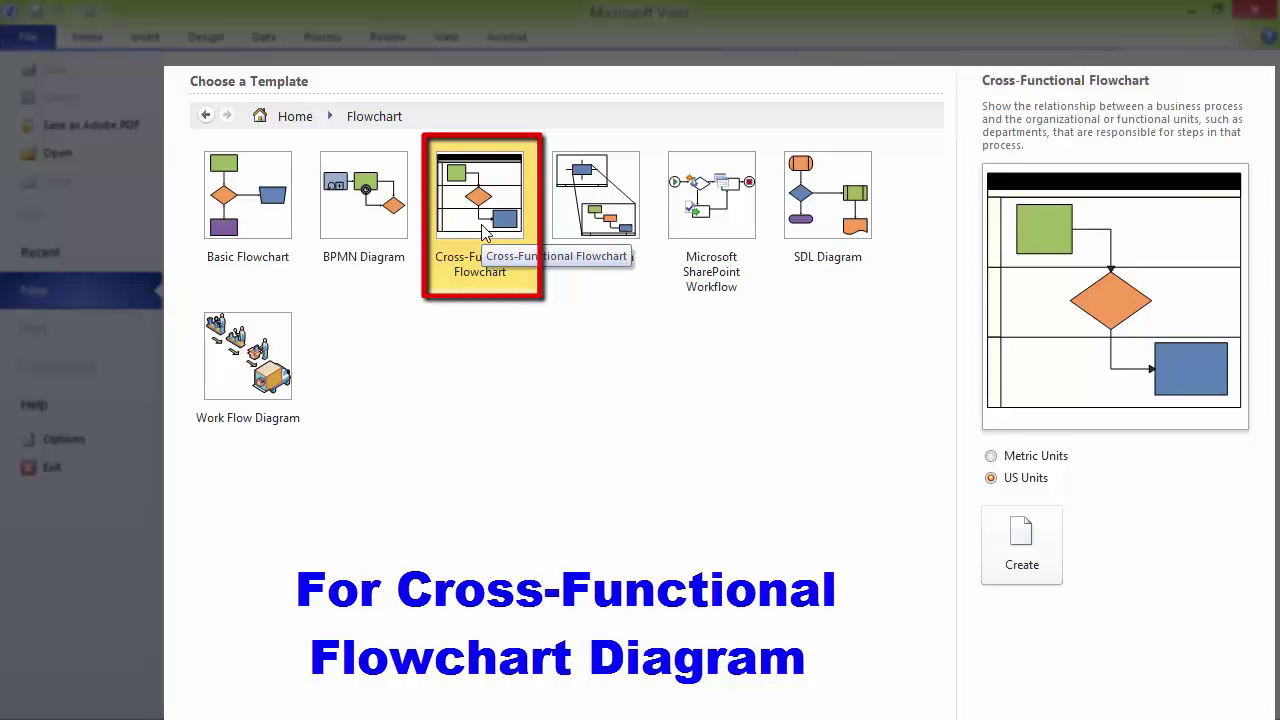
left_click(1015, 545)
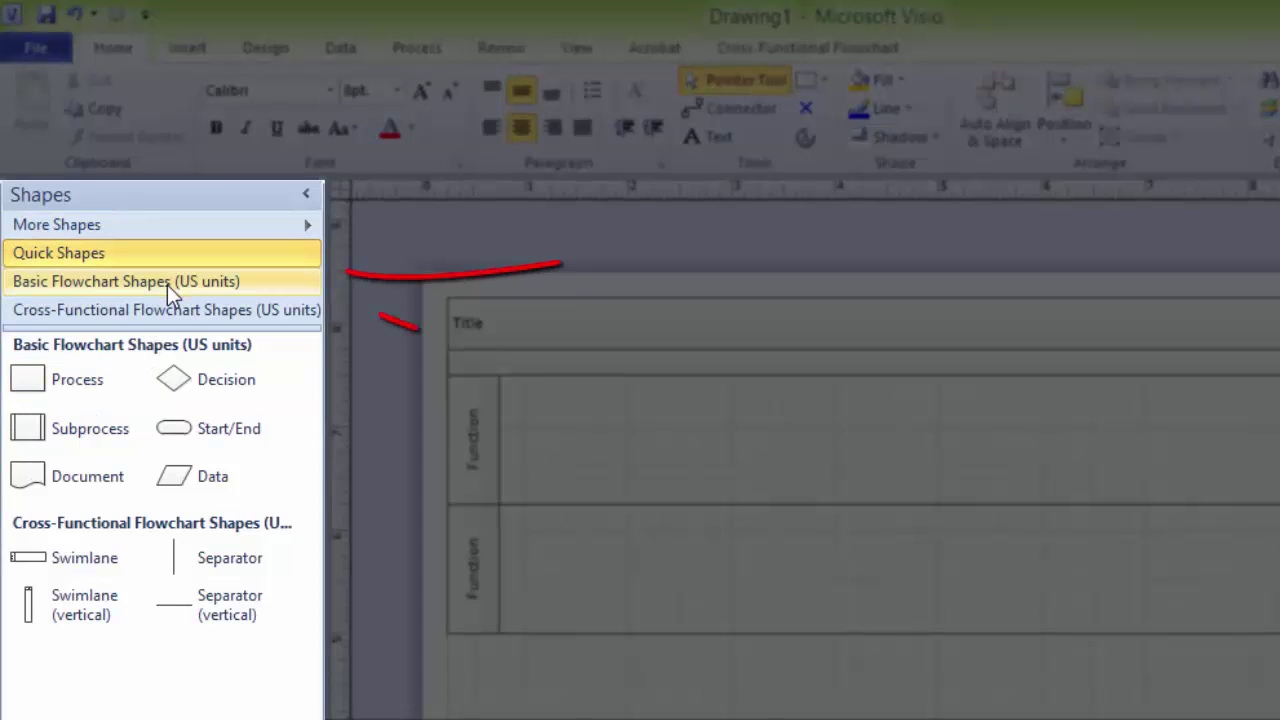
Examine the Basic Flowchart and Cross-Functional Flowchart stencils and the commands for inserting, page design and cross-functional flowcharts.
left_click(140, 281)
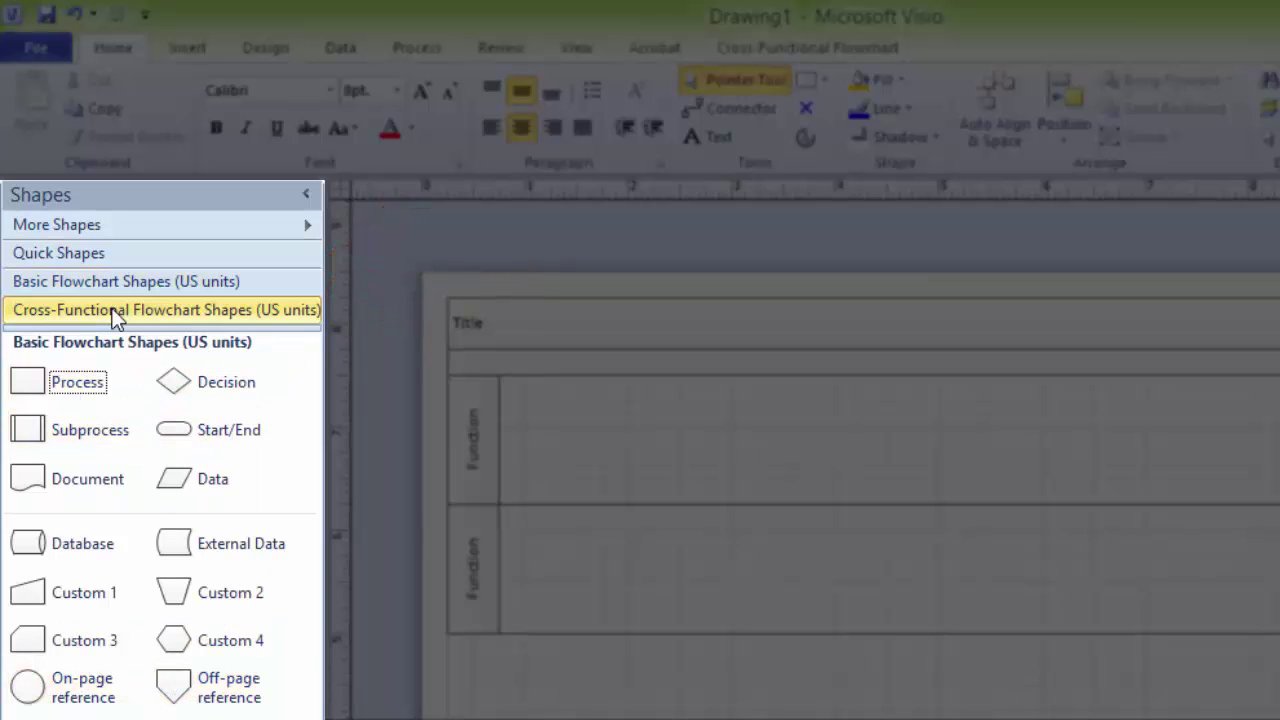
left_click(143, 309)
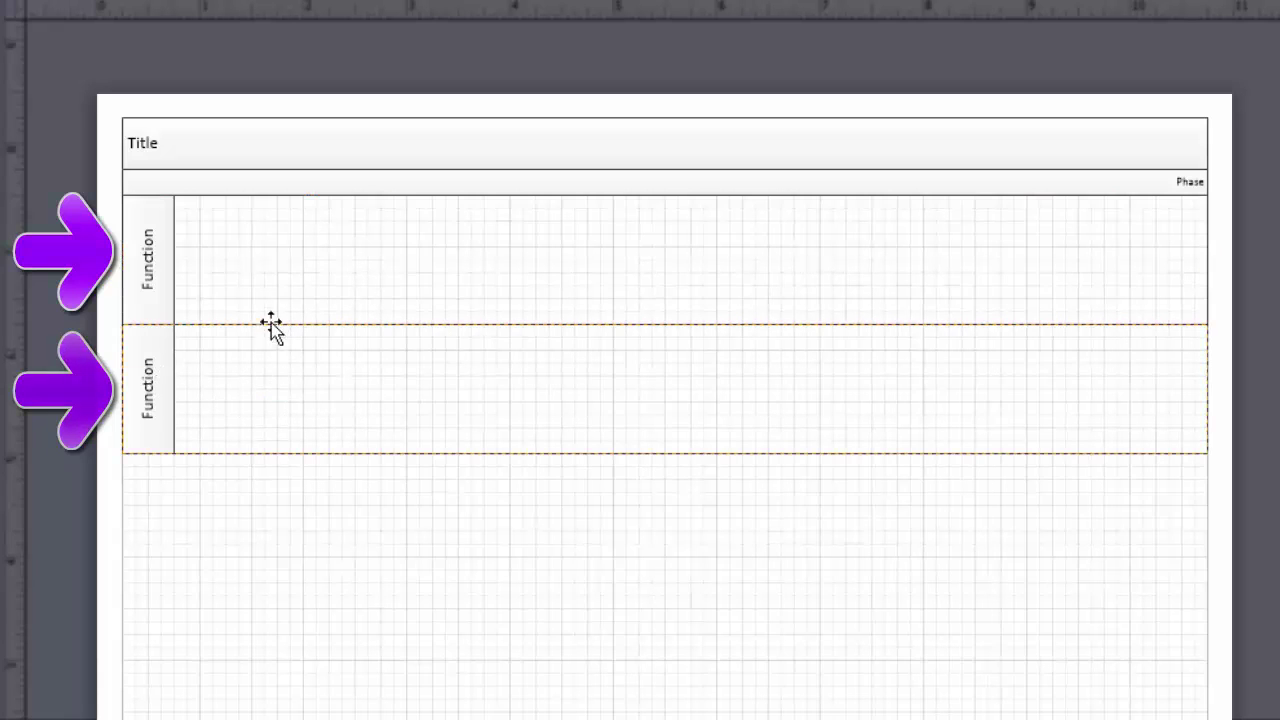
left_click(194, 131)
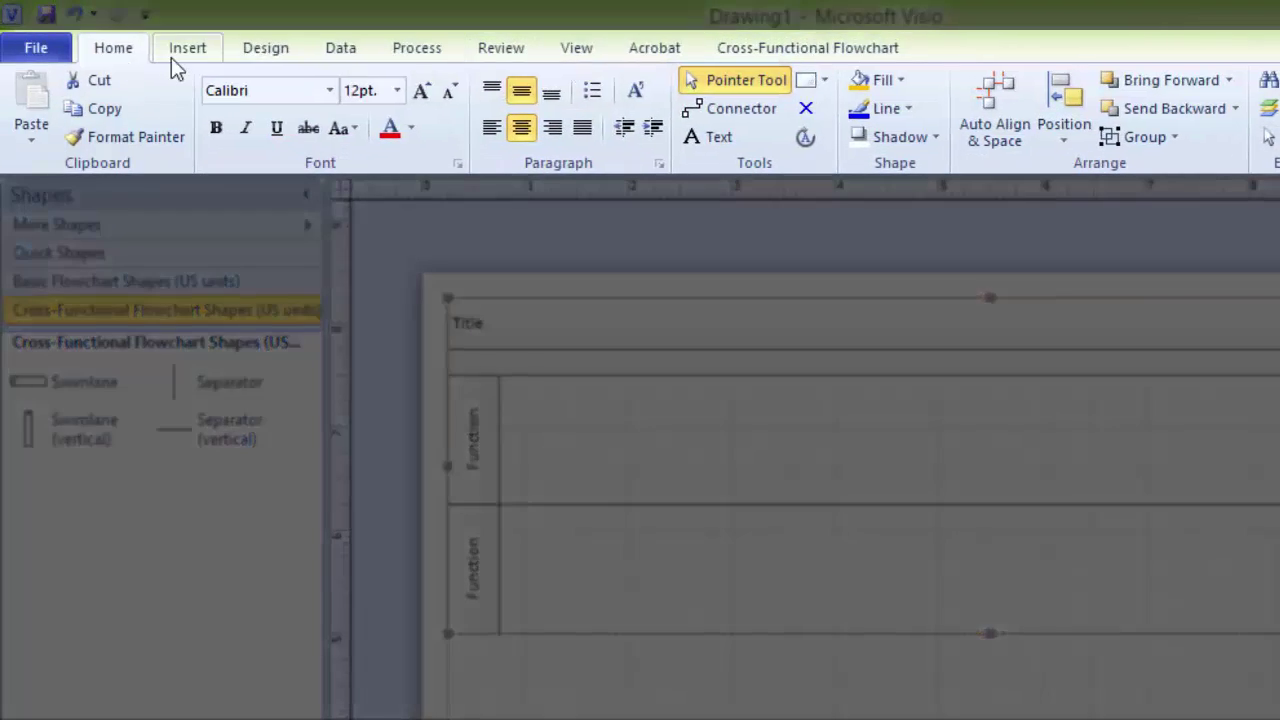
left_click(184, 52)
left_click(232, 50)
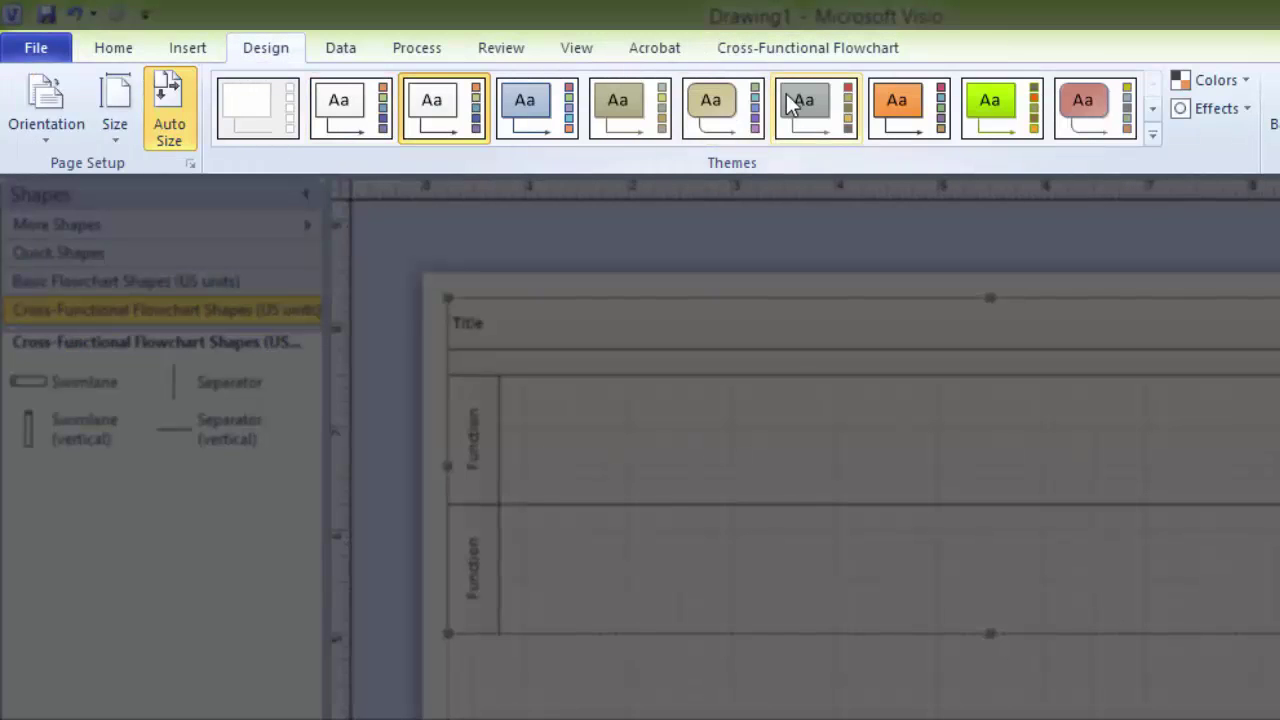
left_click(795, 50)
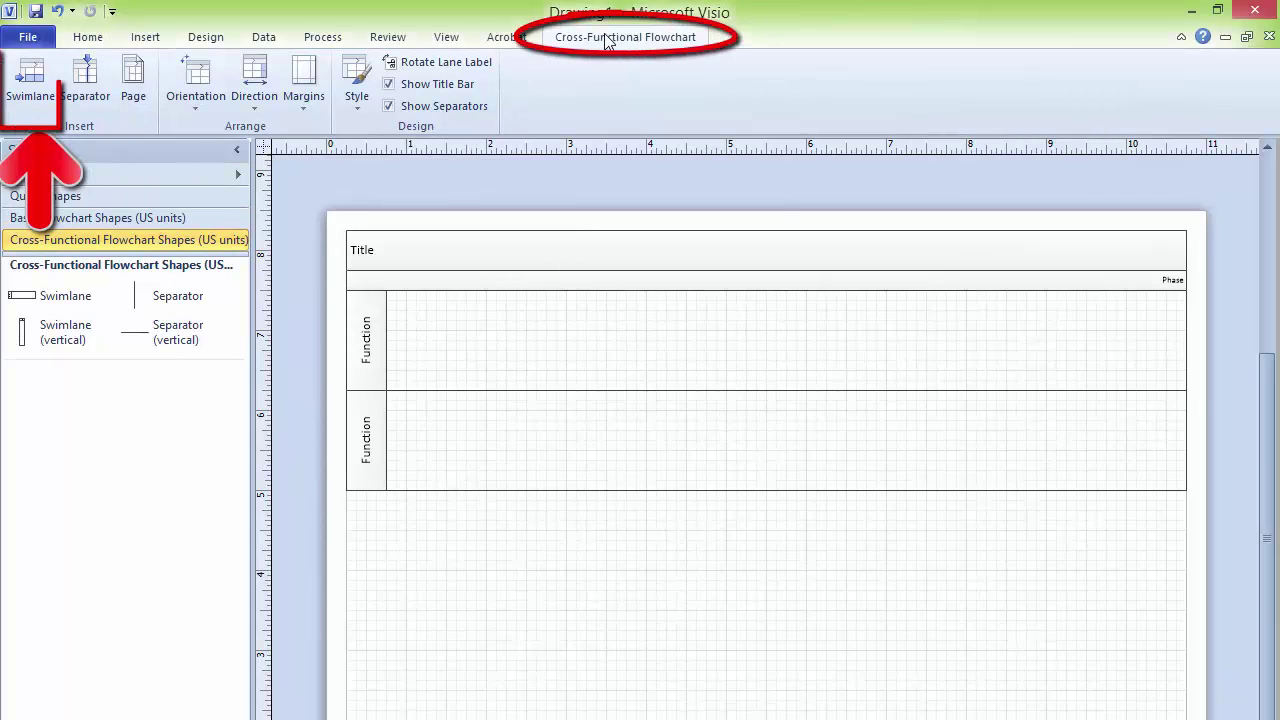
Add three swimlanes below the two existing ones, making the last one a copy of the lowest lane.
left_click(30, 80)
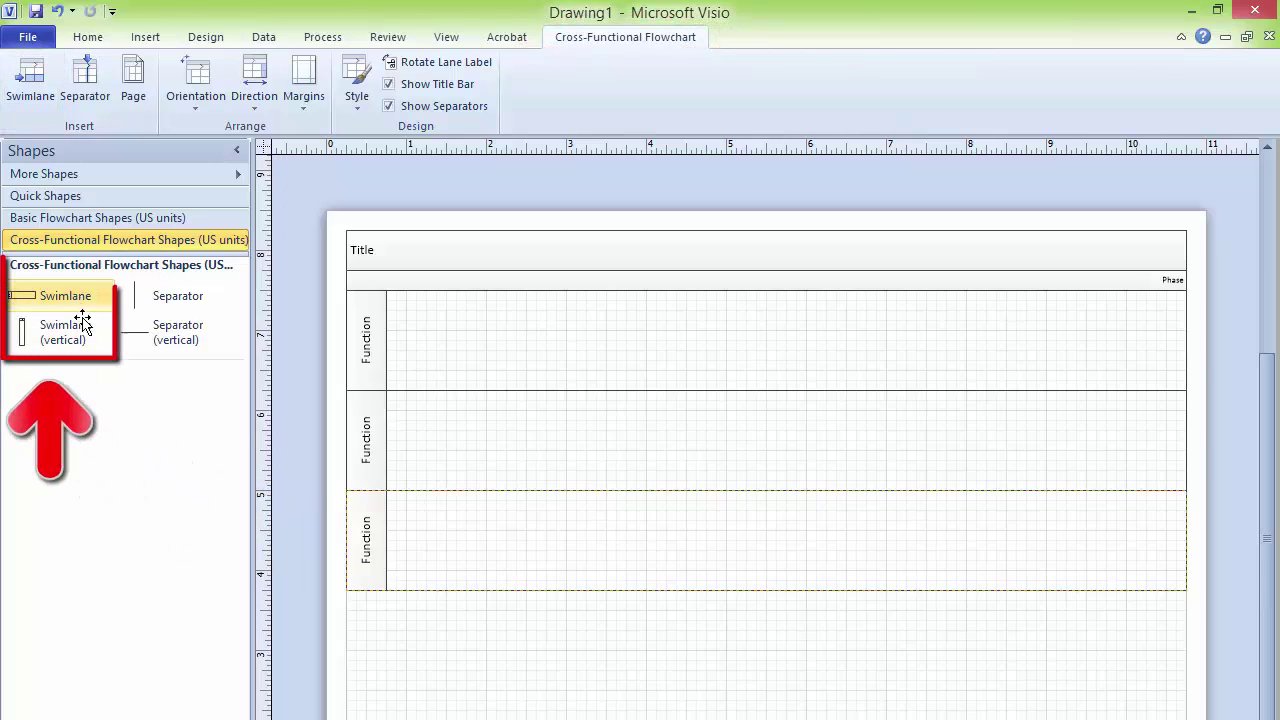
left_click_drag(63, 295, 568, 650)
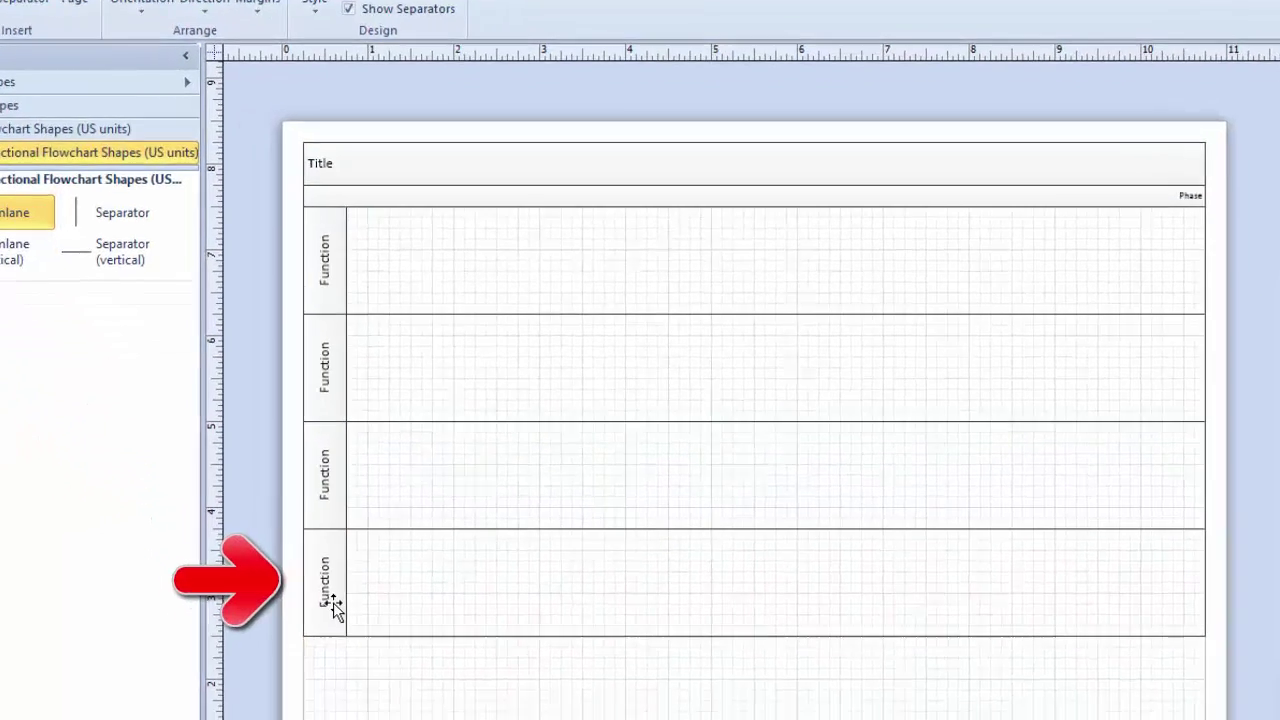
left_click(381, 658)
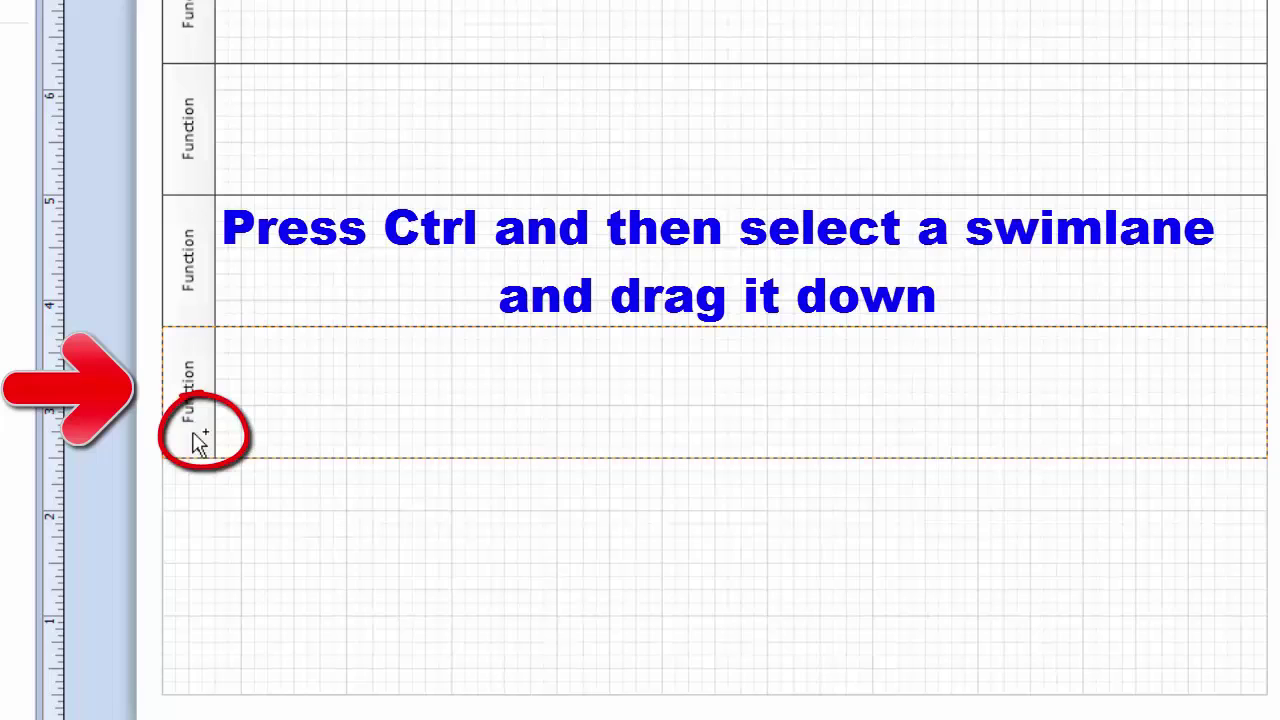
left_click_drag(203, 455, 200, 578)
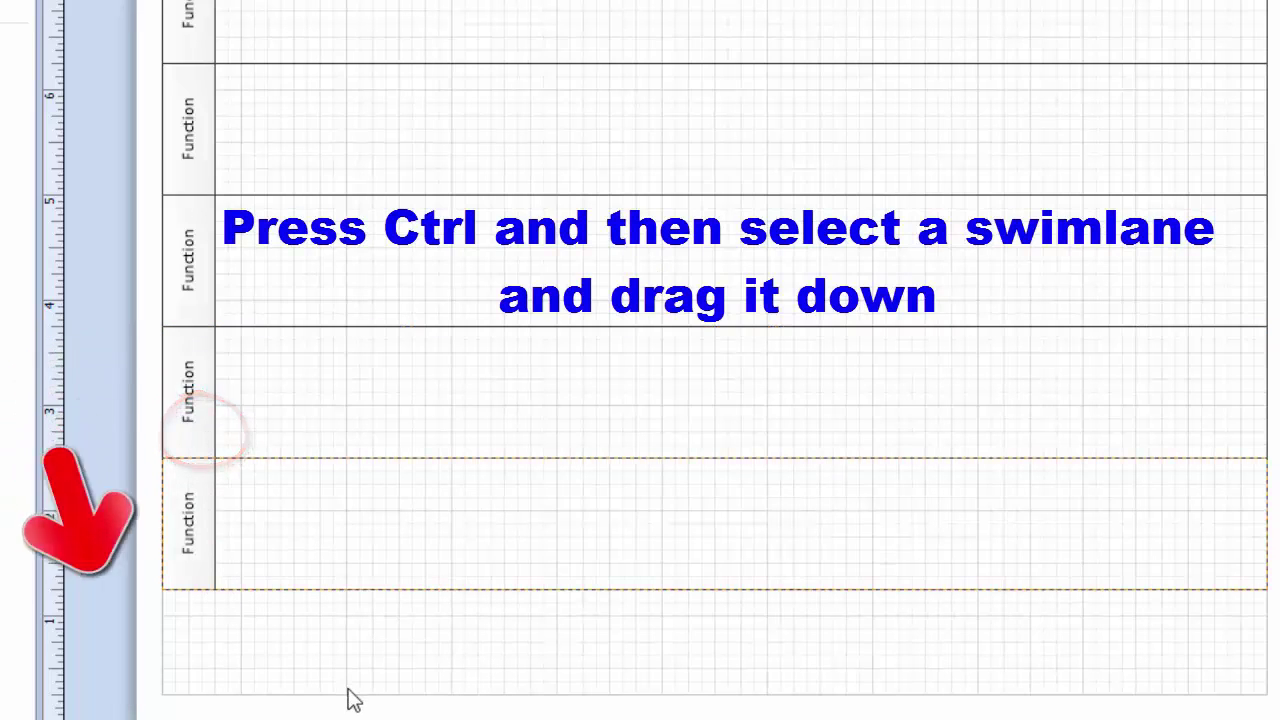
Rename the lowest swimlane to A and move it up to the third lane position.
left_click(190, 527)
double_click(190, 527)
key("BackSpace")
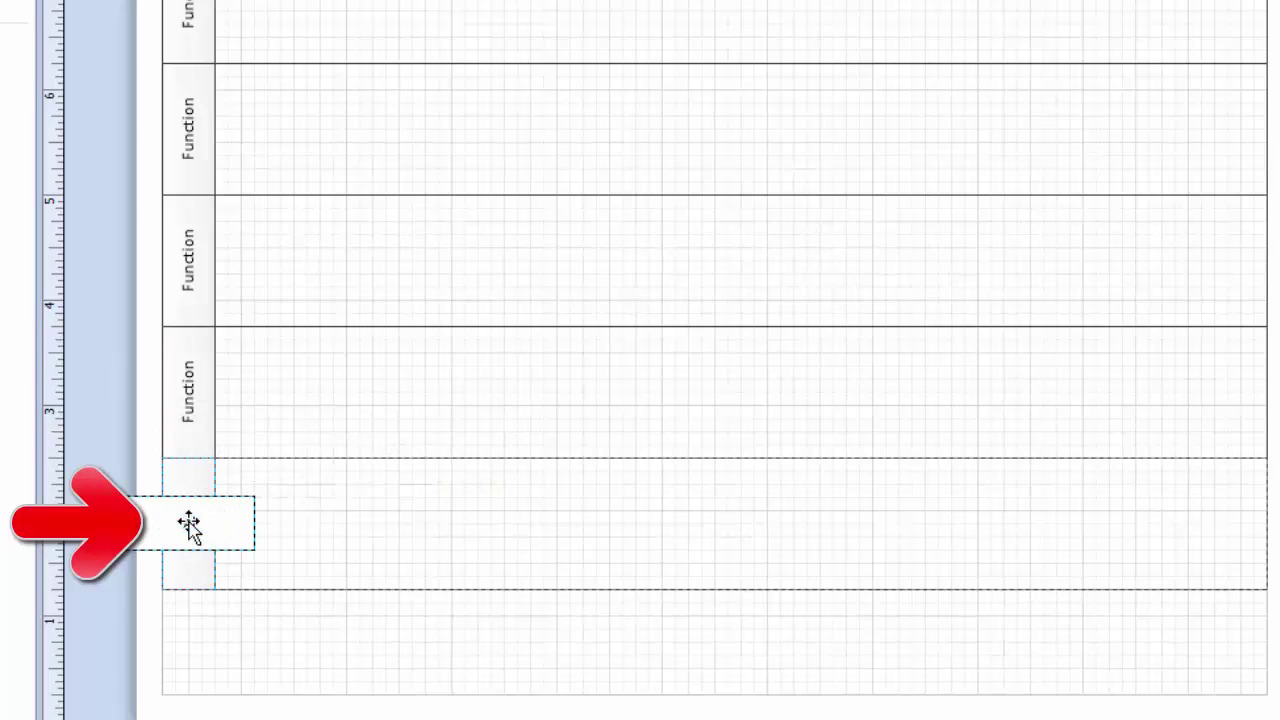
type("A")
key("Escape")
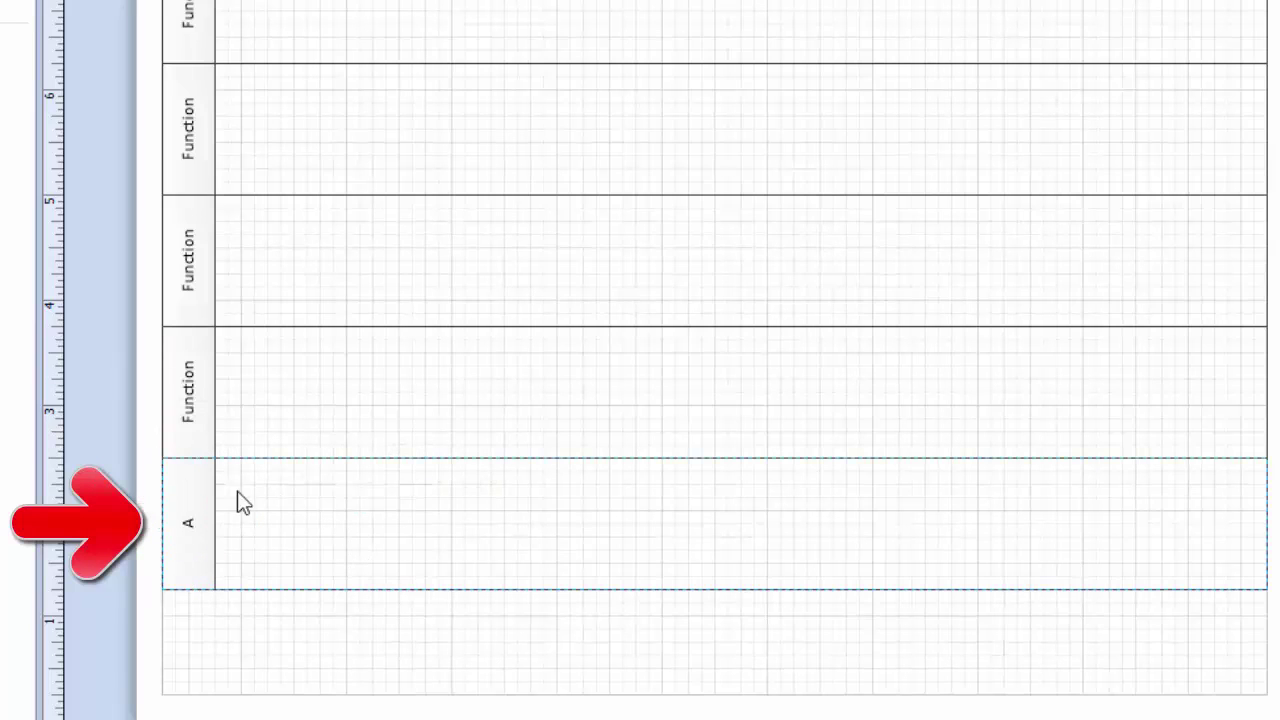
left_click_drag(200, 500, 182, 252)
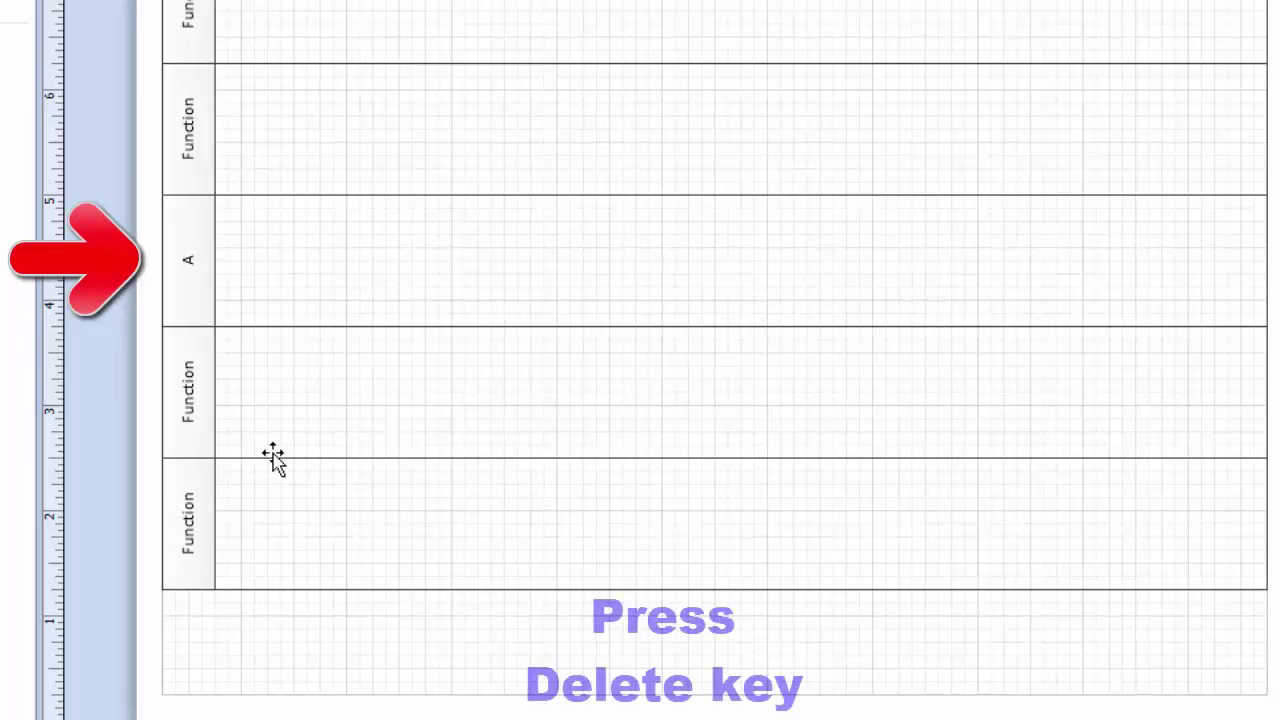
Delete the two swimlanes below lane A and insert one new swimlane directly beneath it.
left_click(183, 514)
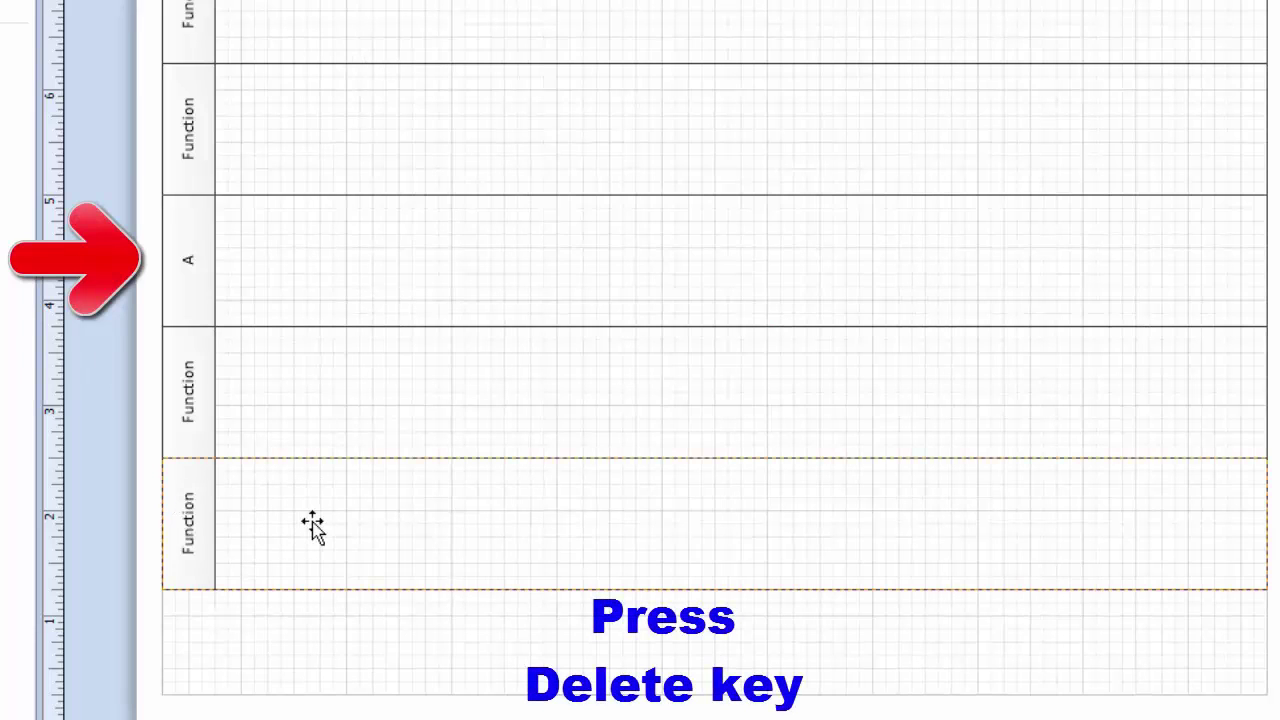
left_click(200, 508)
left_click(277, 514)
key("Delete")
left_click(194, 449)
key("Delete")
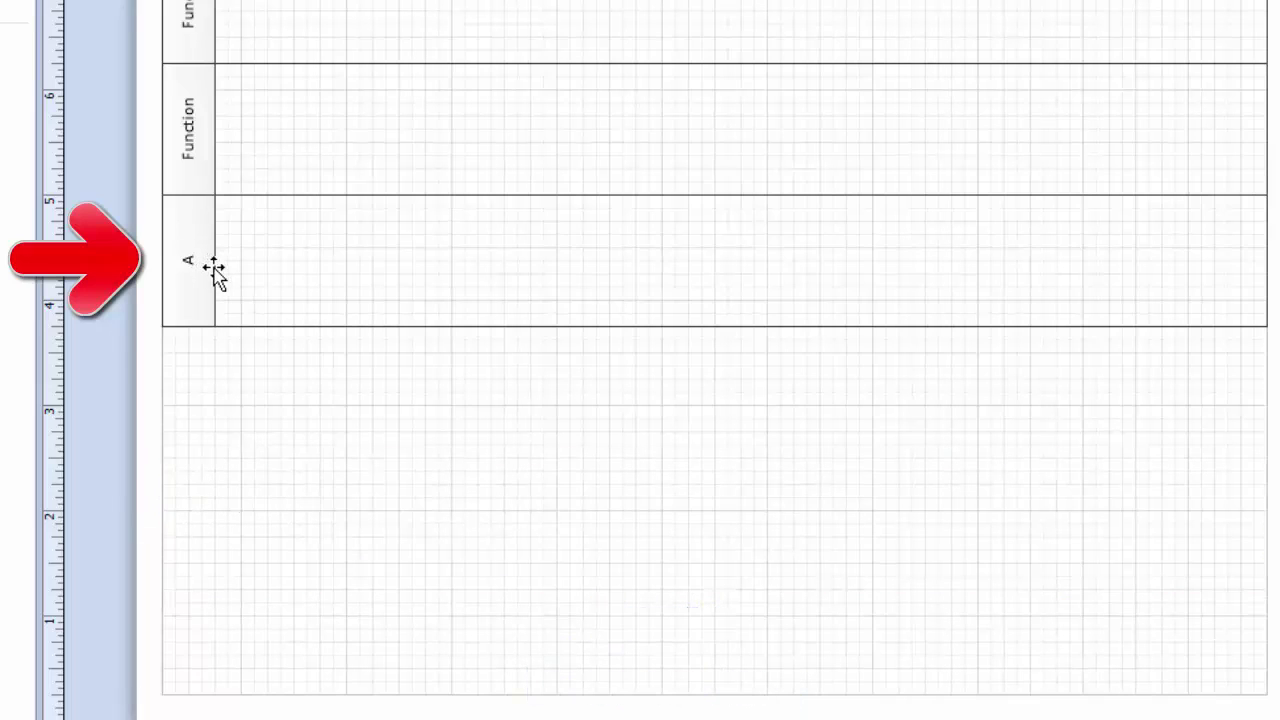
mouse_move(163, 325)
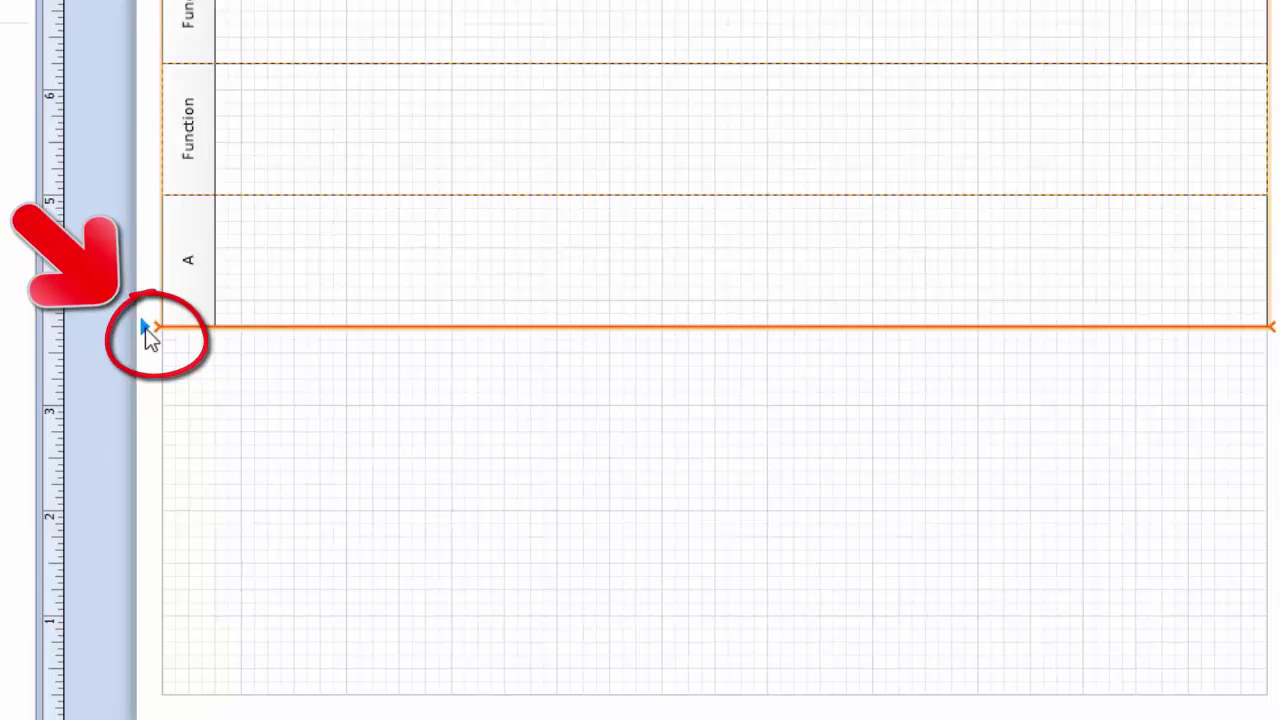
left_click(145, 328)
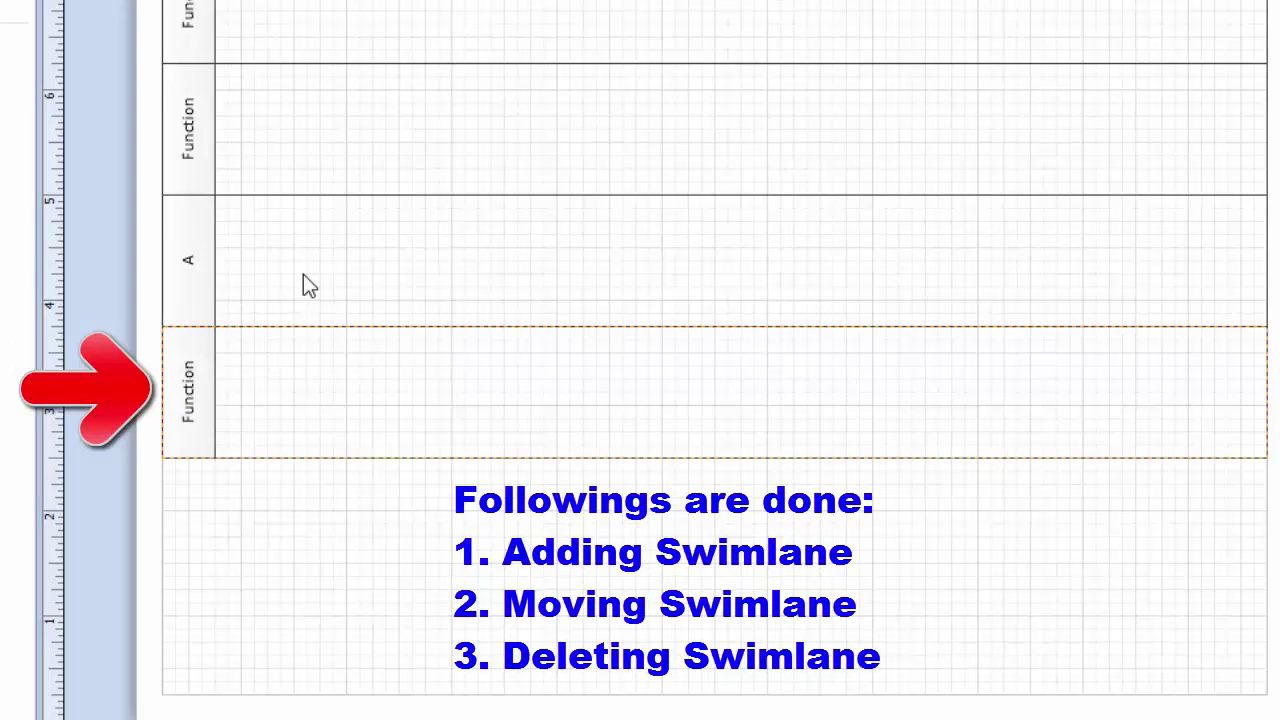
Delete swimlane A and insert a new swimlane below the last remaining one.
left_click(353, 285)
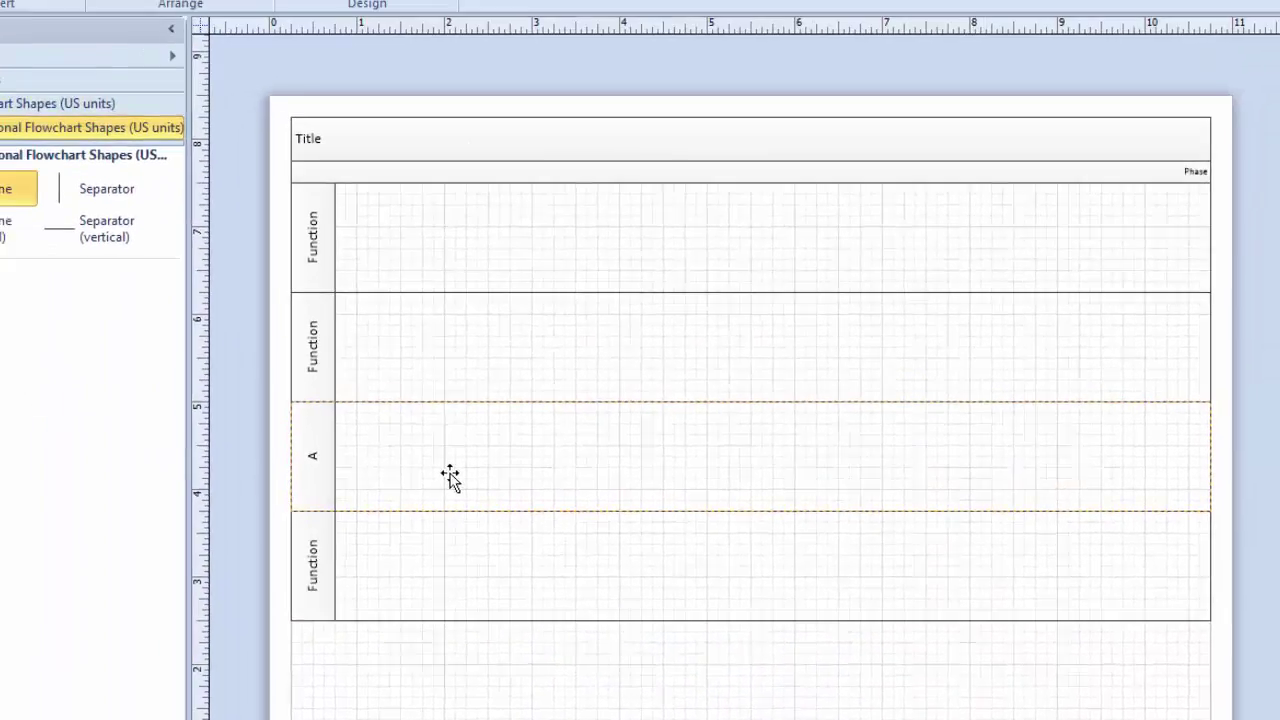
key("Delete")
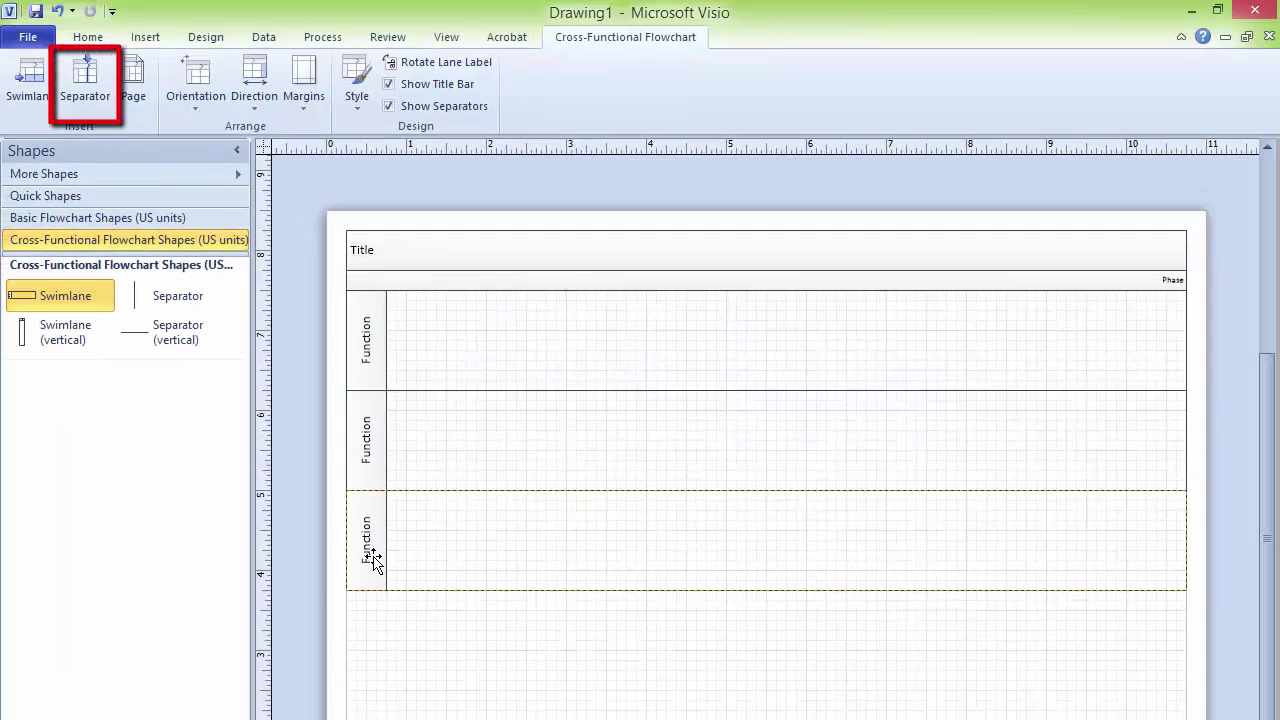
left_click(336, 592)
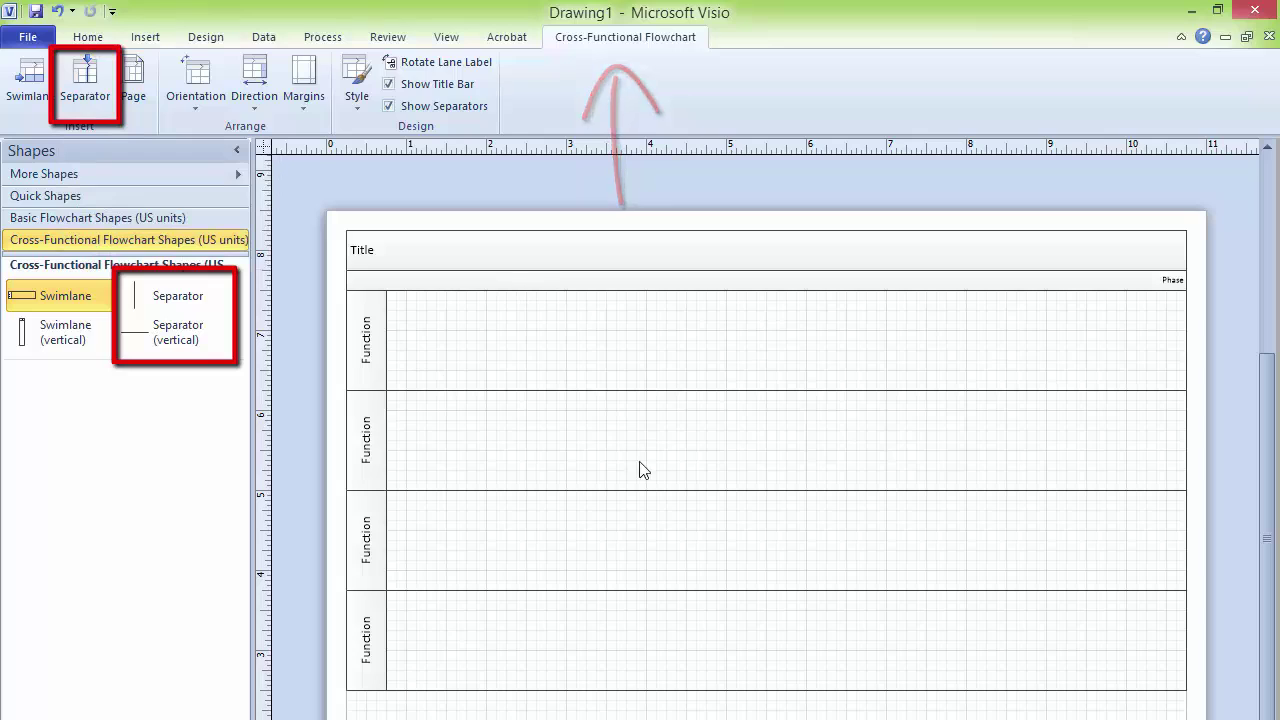
Try adding three phase separators across the swimlanes, the last at about 6.5 inches, and remove them all.
left_click(85, 85)
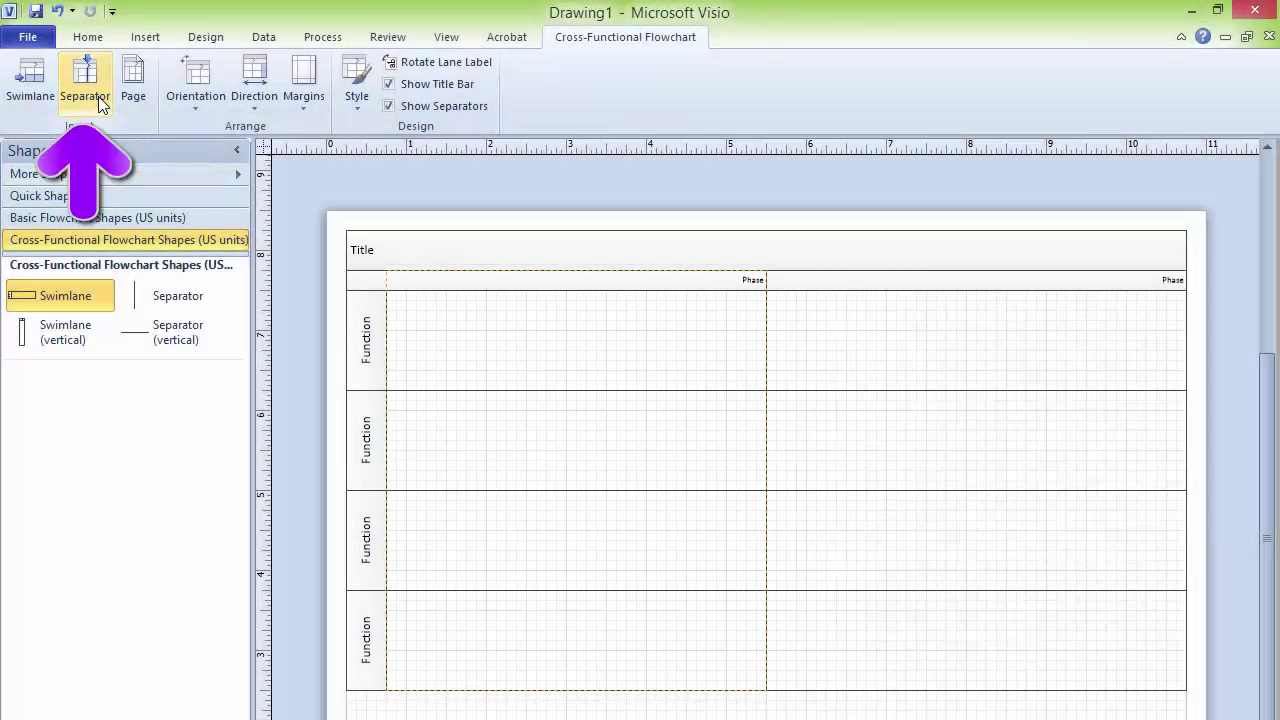
left_click(97, 98)
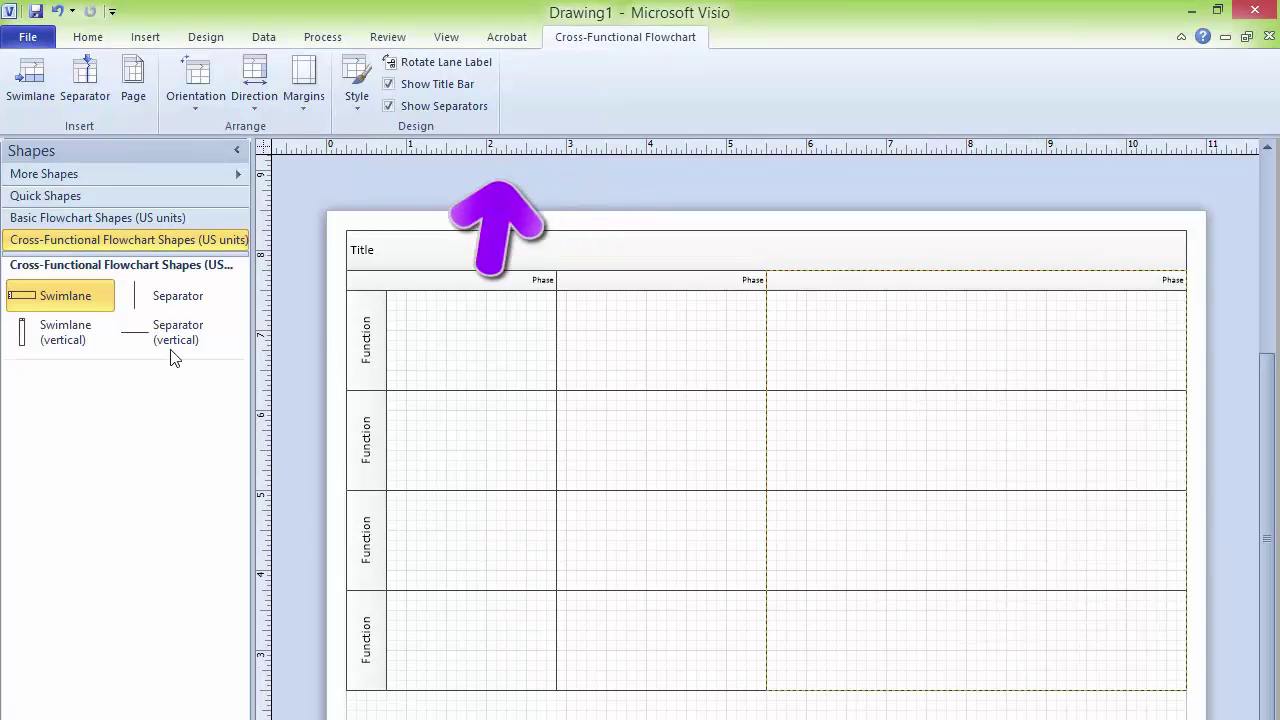
left_click_drag(172, 303, 848, 474)
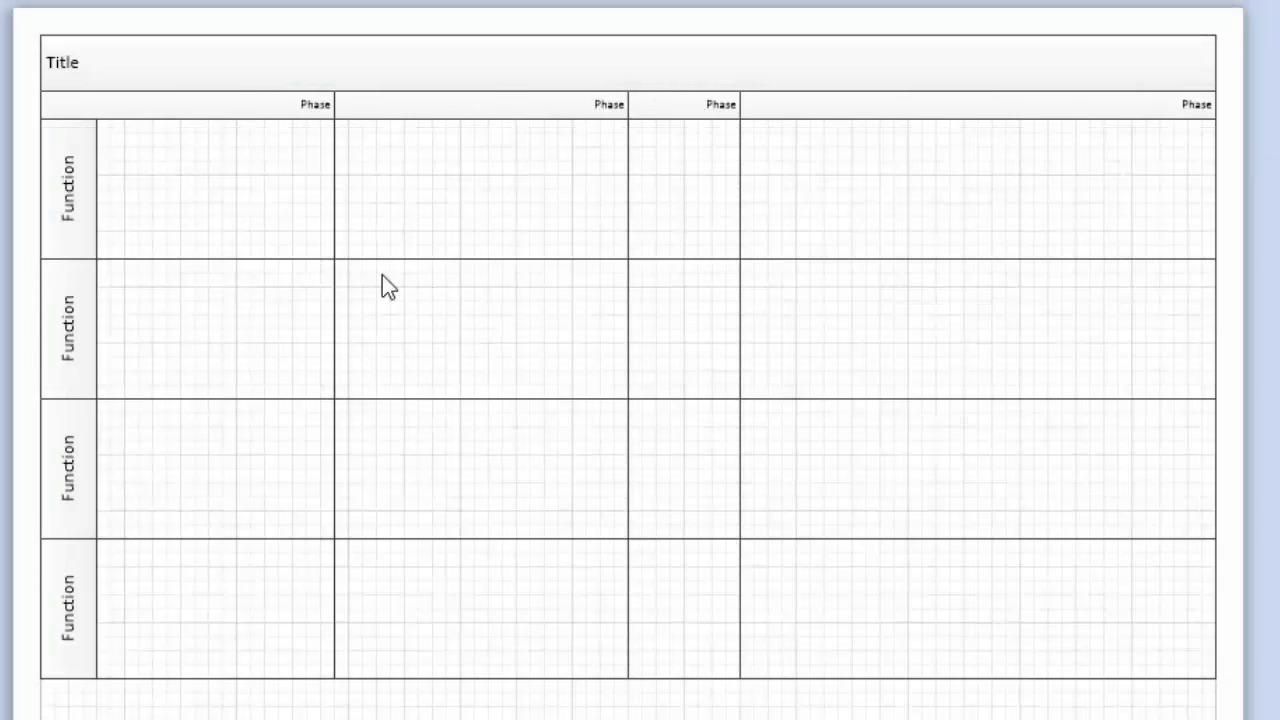
left_click(331, 271)
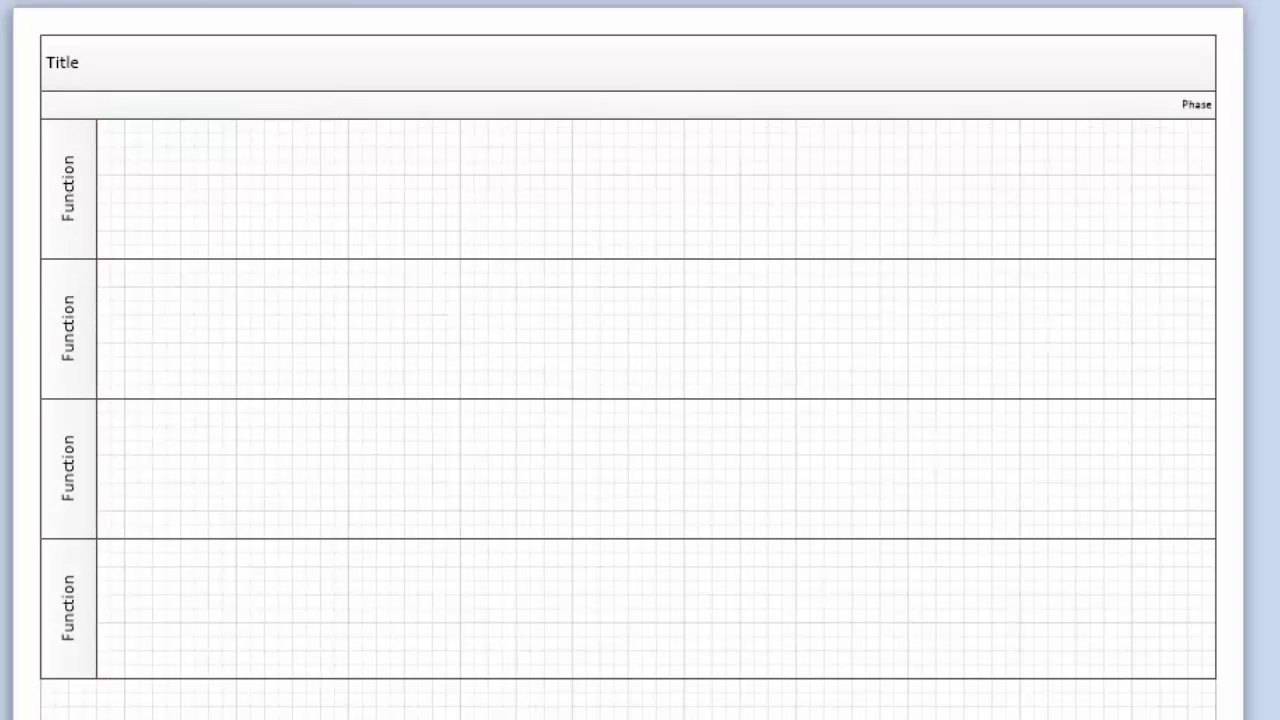
Separate the flowchart into phases Initial Preparations, Interviewing and Hiring, and name the swimlanes Recruiter, HR Admin, Hiring Manager and Candidate.
left_click_drag(254, 440, 460, 440)
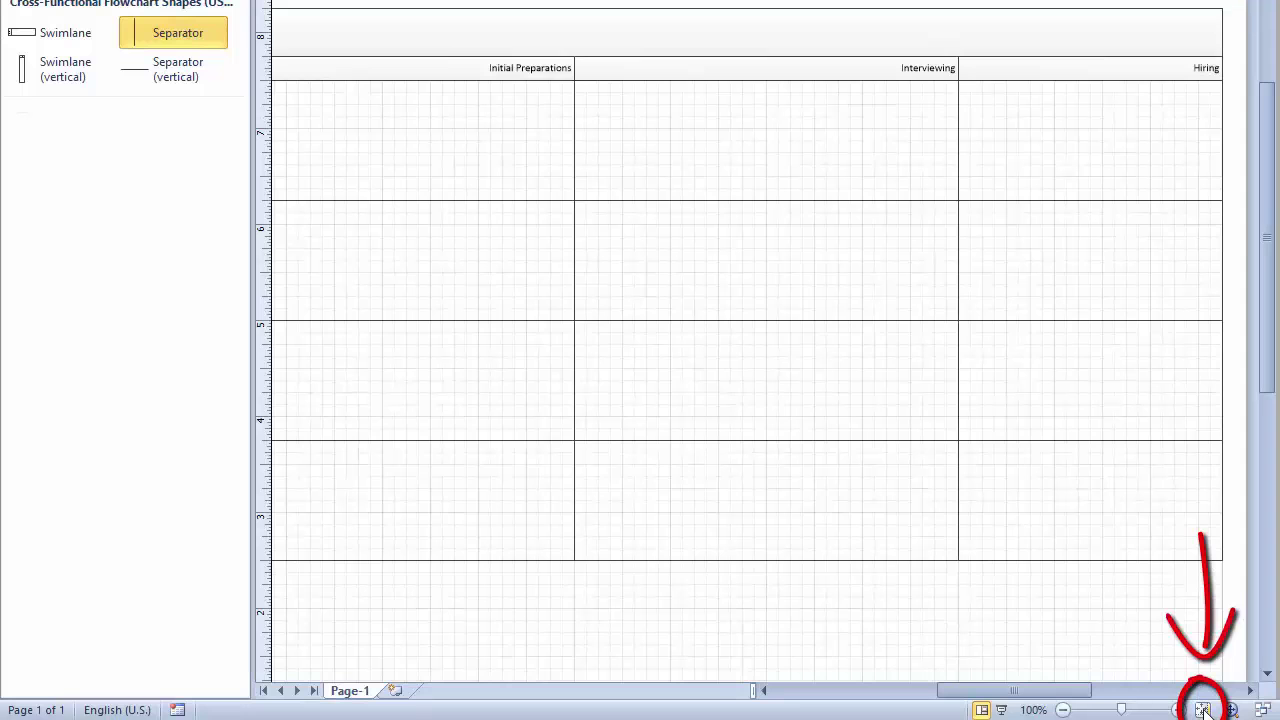
left_click(1203, 709)
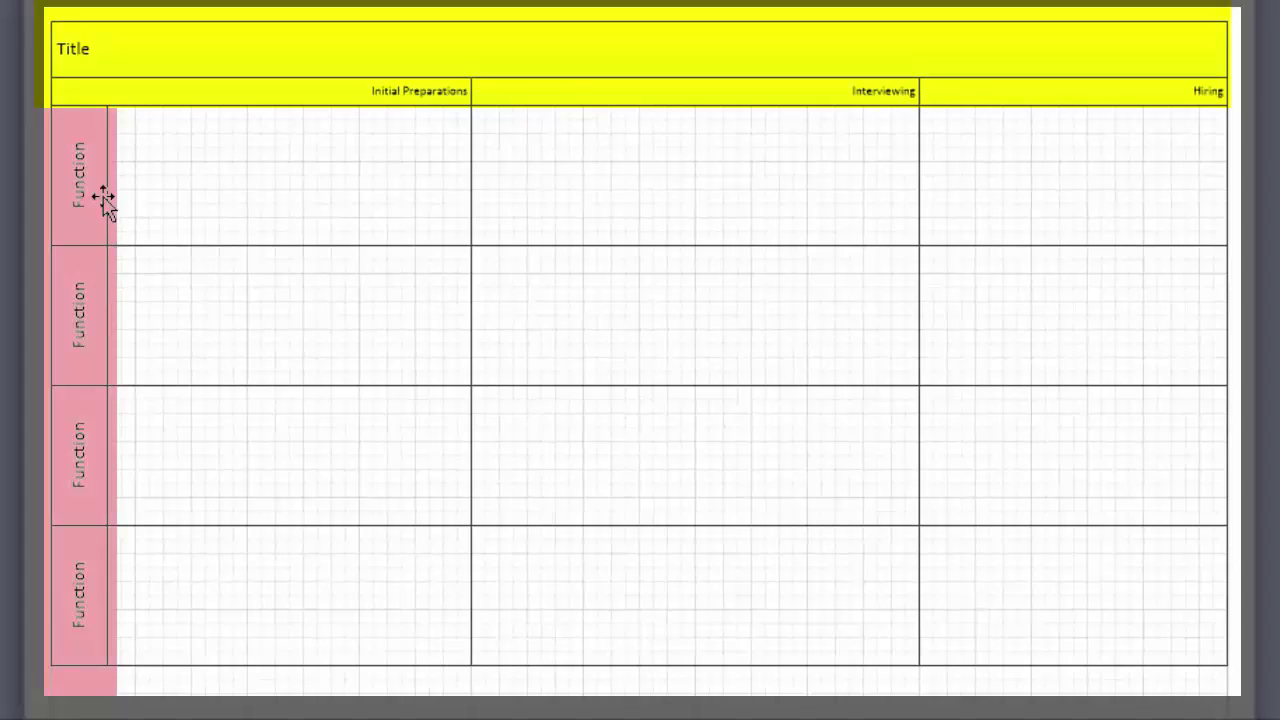
left_click(78, 180)
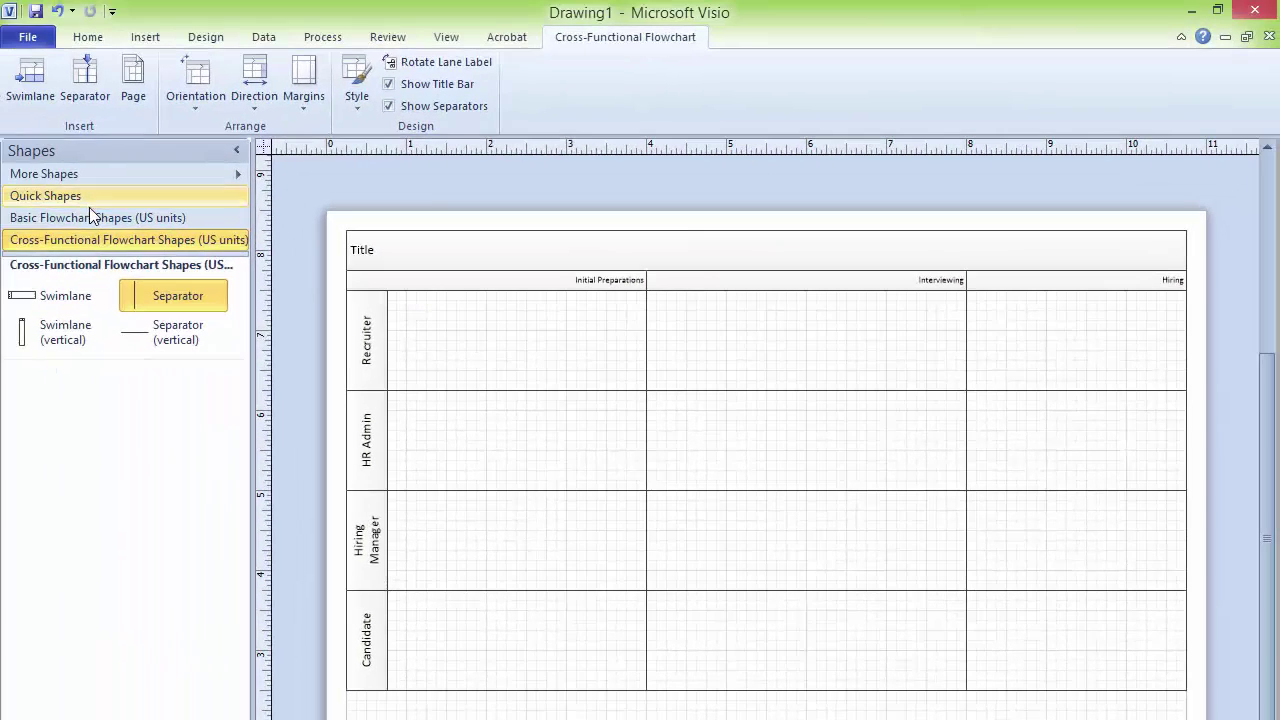
Display the Basic Flowchart Shapes stencil and switch to the Quick Shapes collection.
left_click(89, 217)
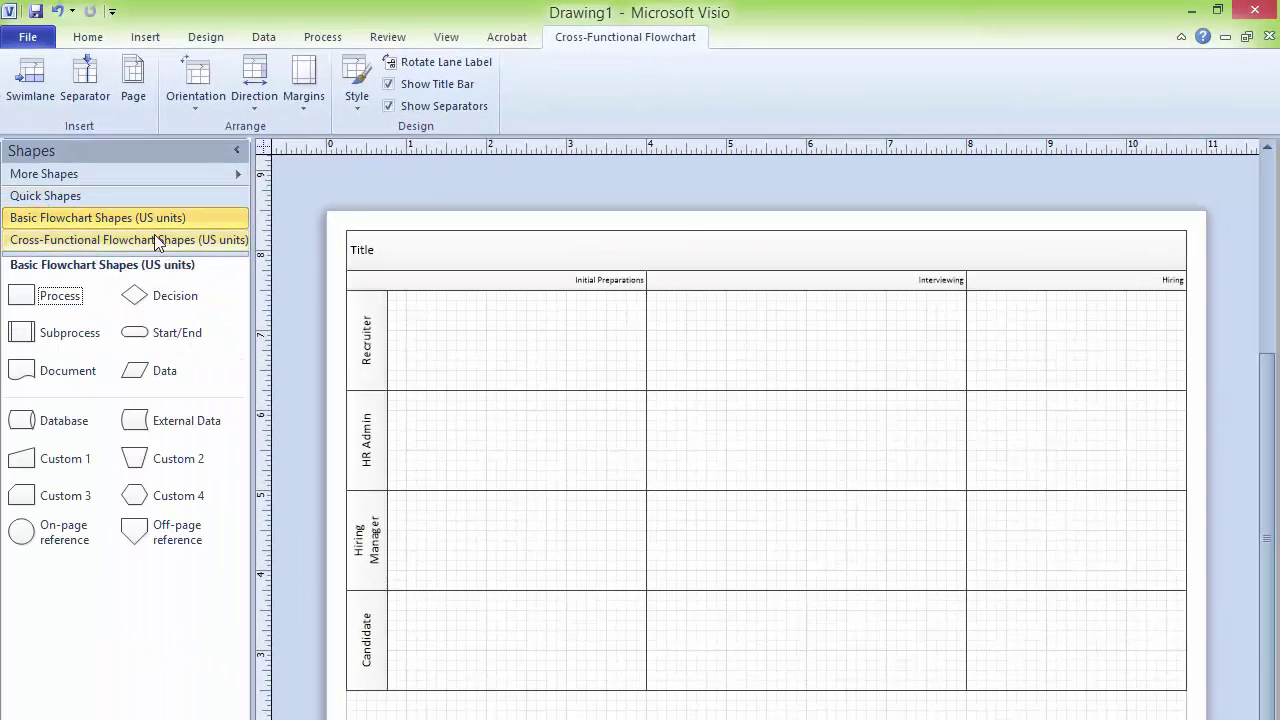
left_click(102, 200)
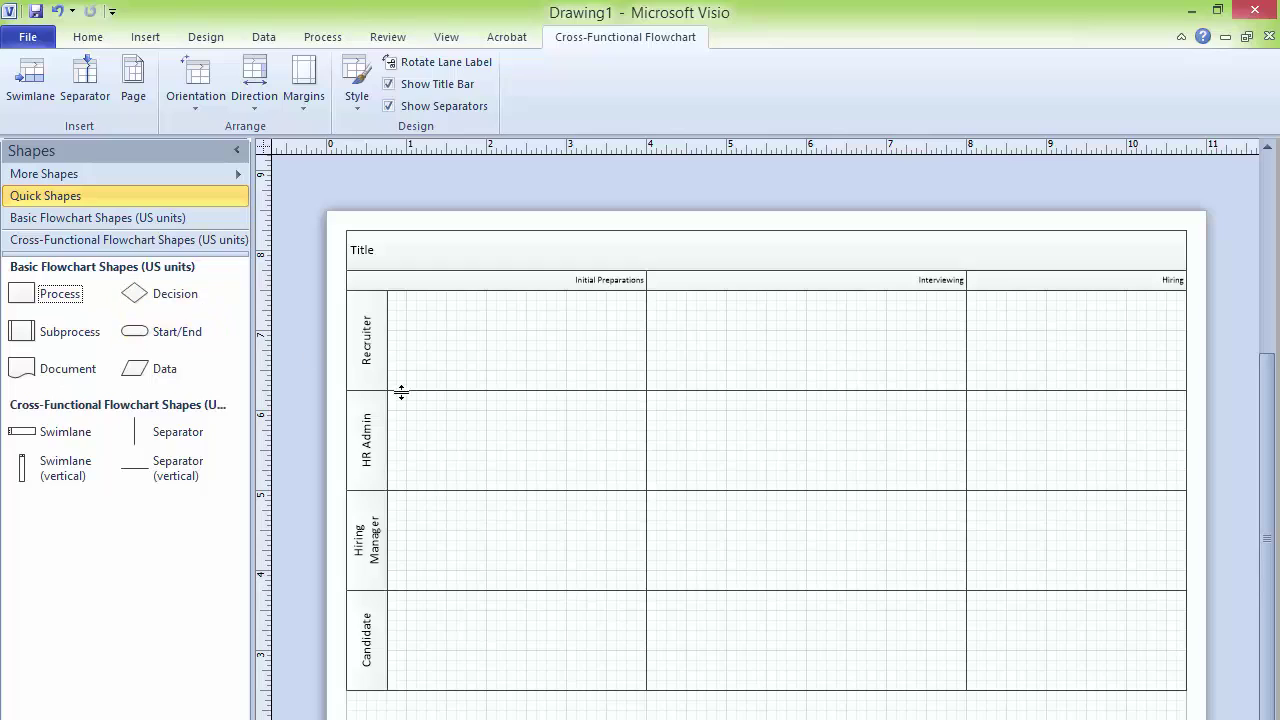
mouse_move(325, 388)
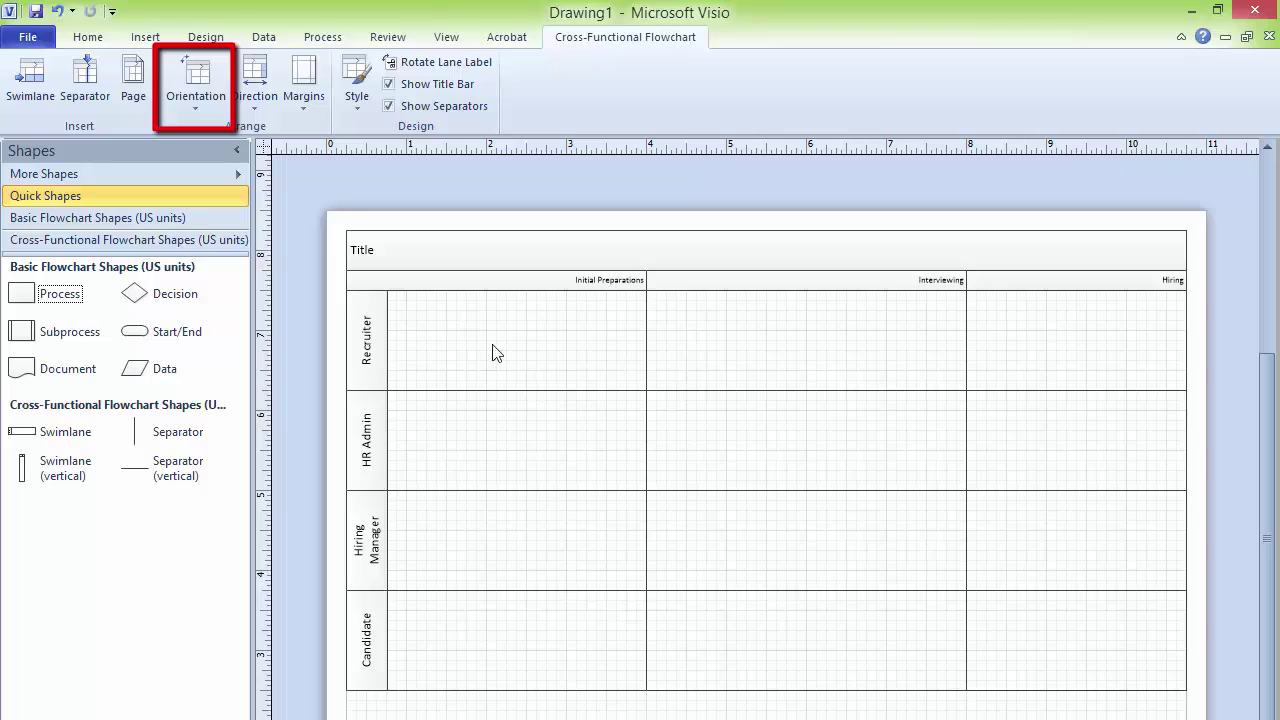
Try the Vertical orientation for the swimlanes and set it back to Horizontal.
left_click(205, 108)
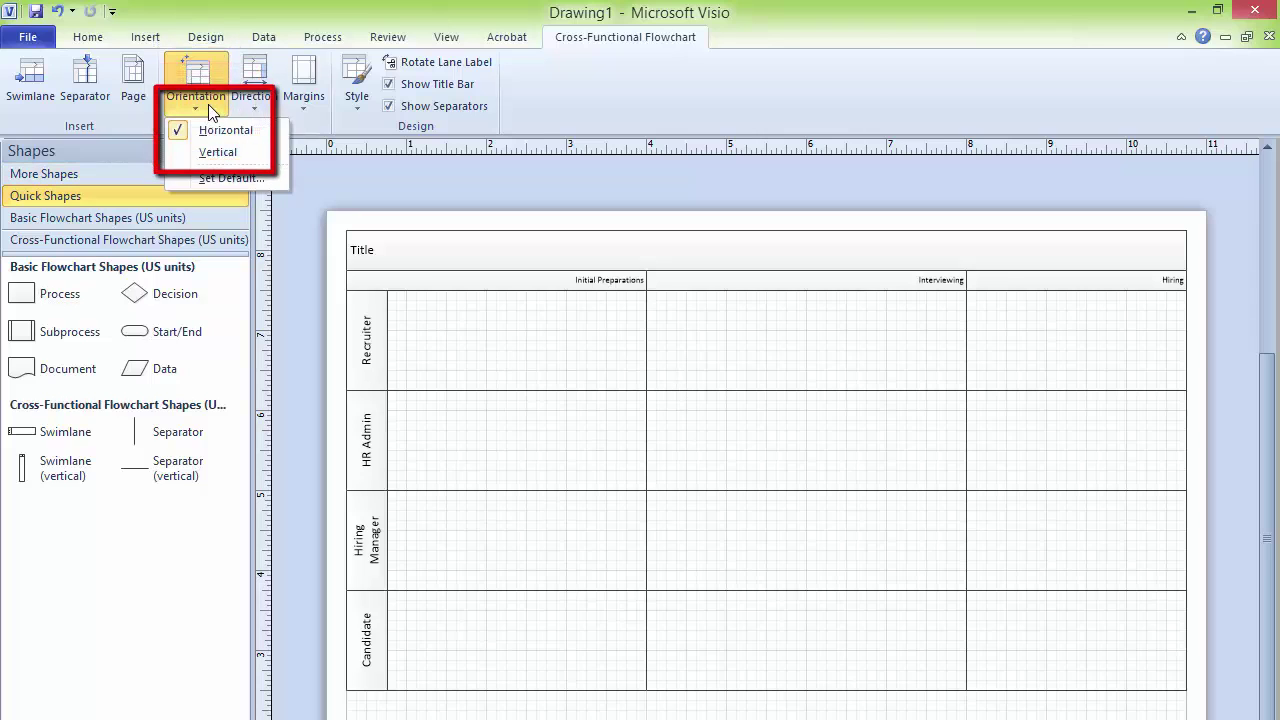
left_click(220, 155)
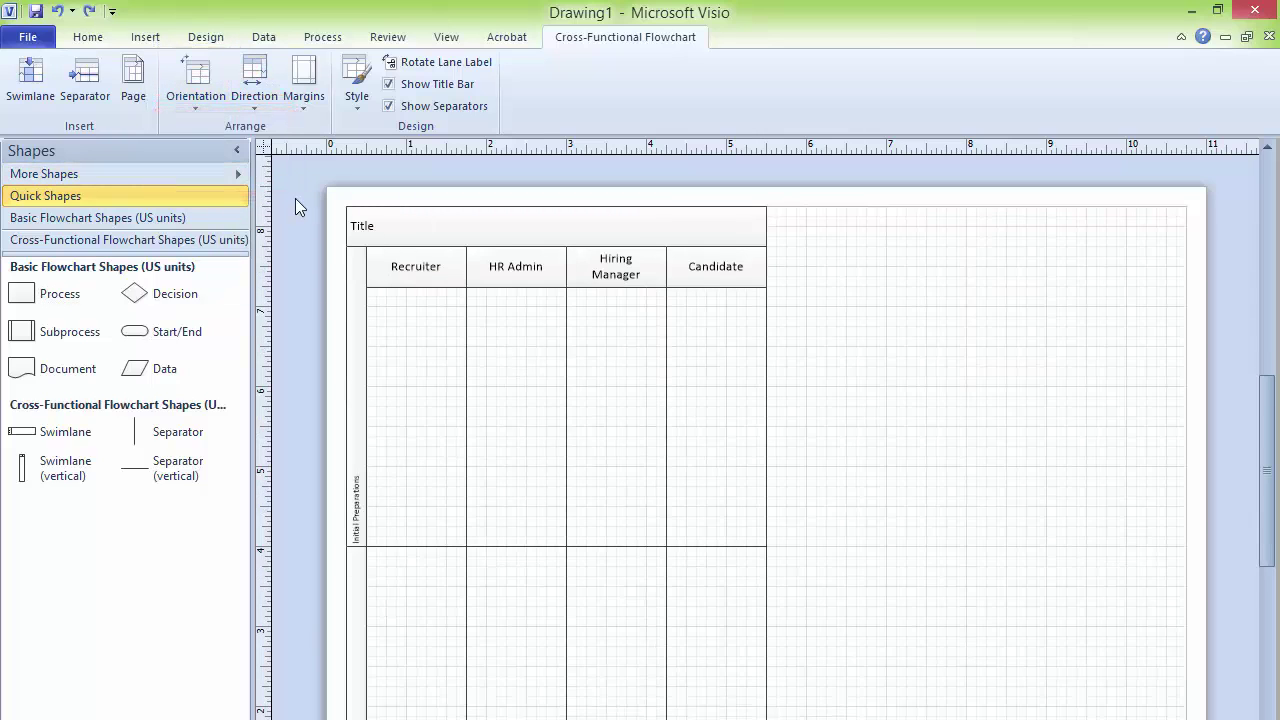
left_click(199, 107)
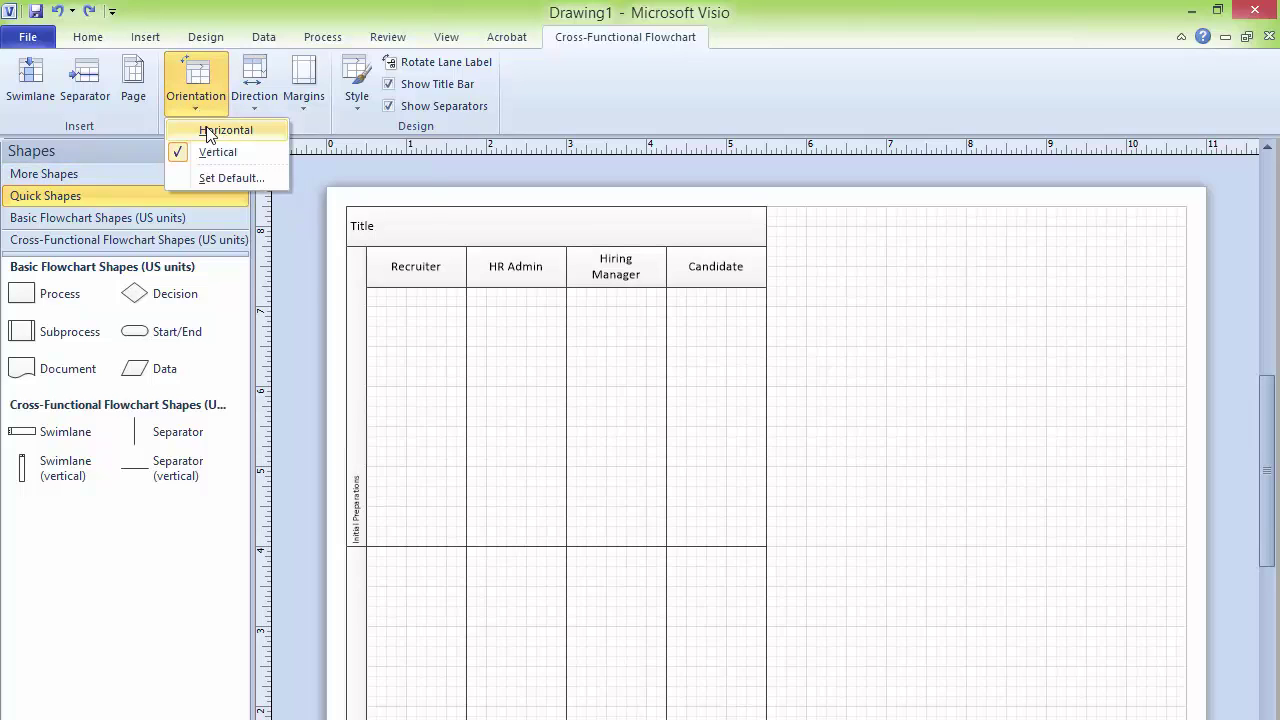
left_click(212, 131)
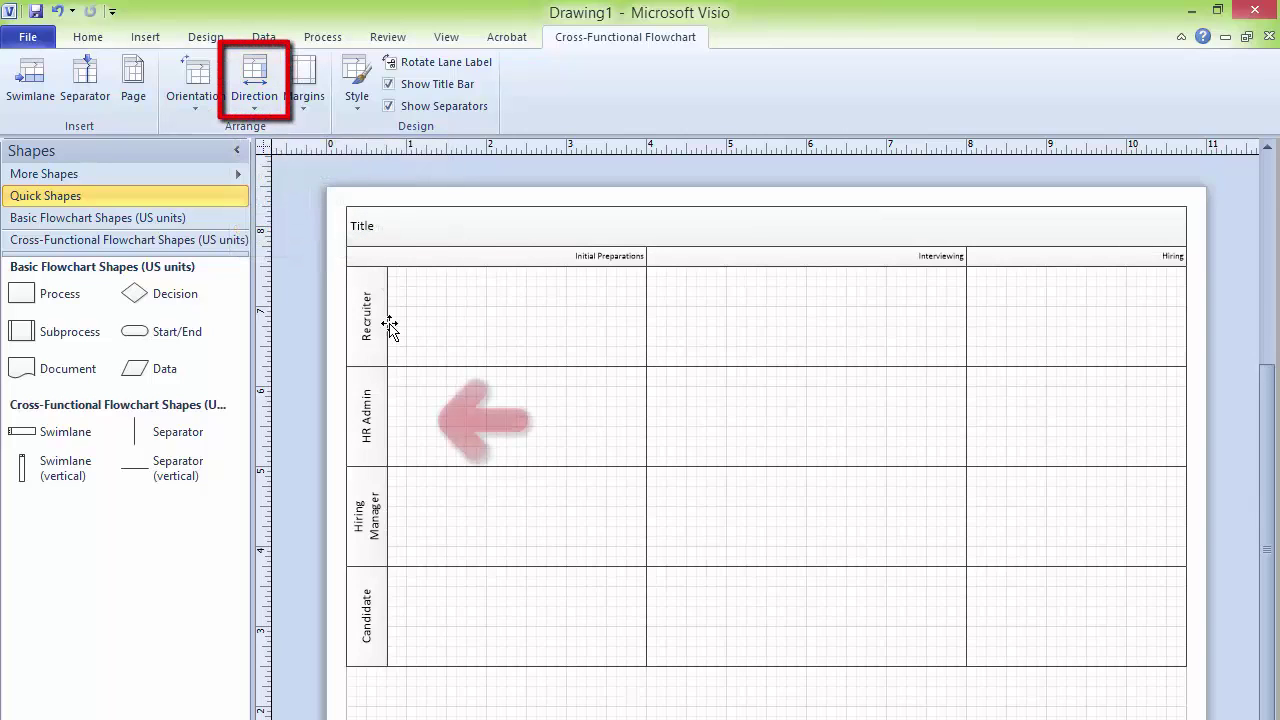
Try the Right to Left direction for the flowchart and return it to Left to Right.
left_click(262, 120)
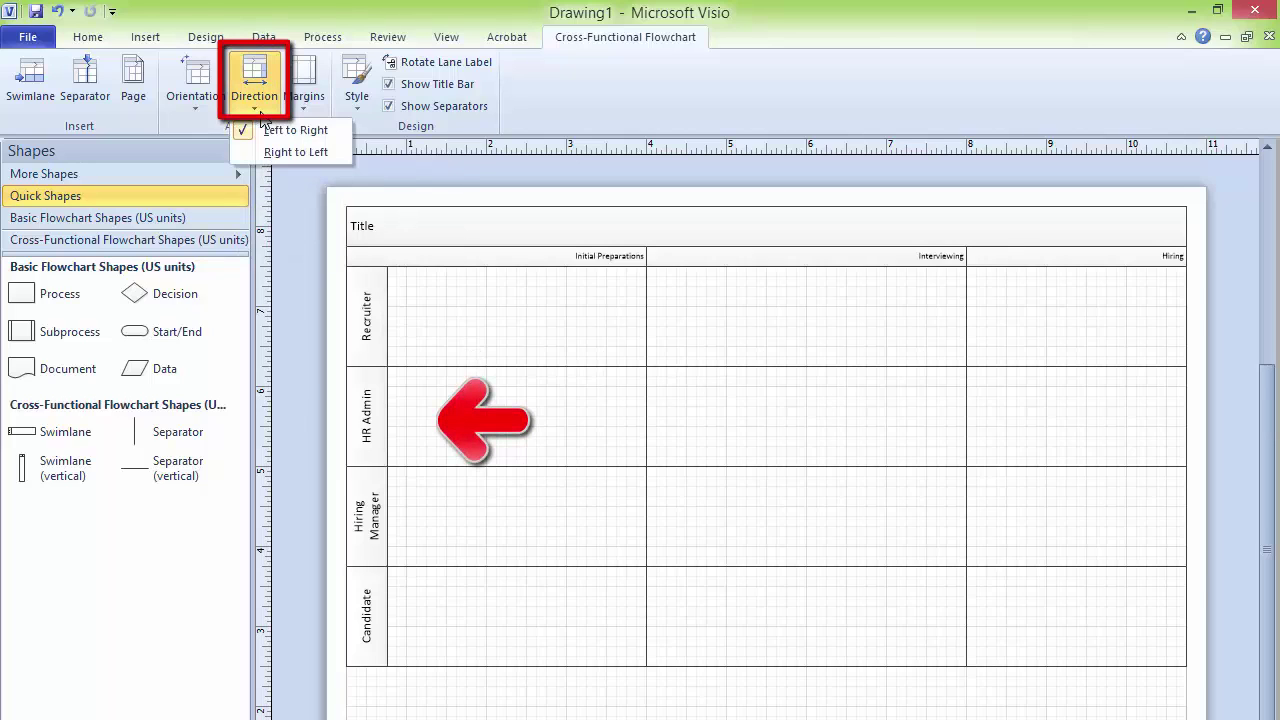
left_click(270, 153)
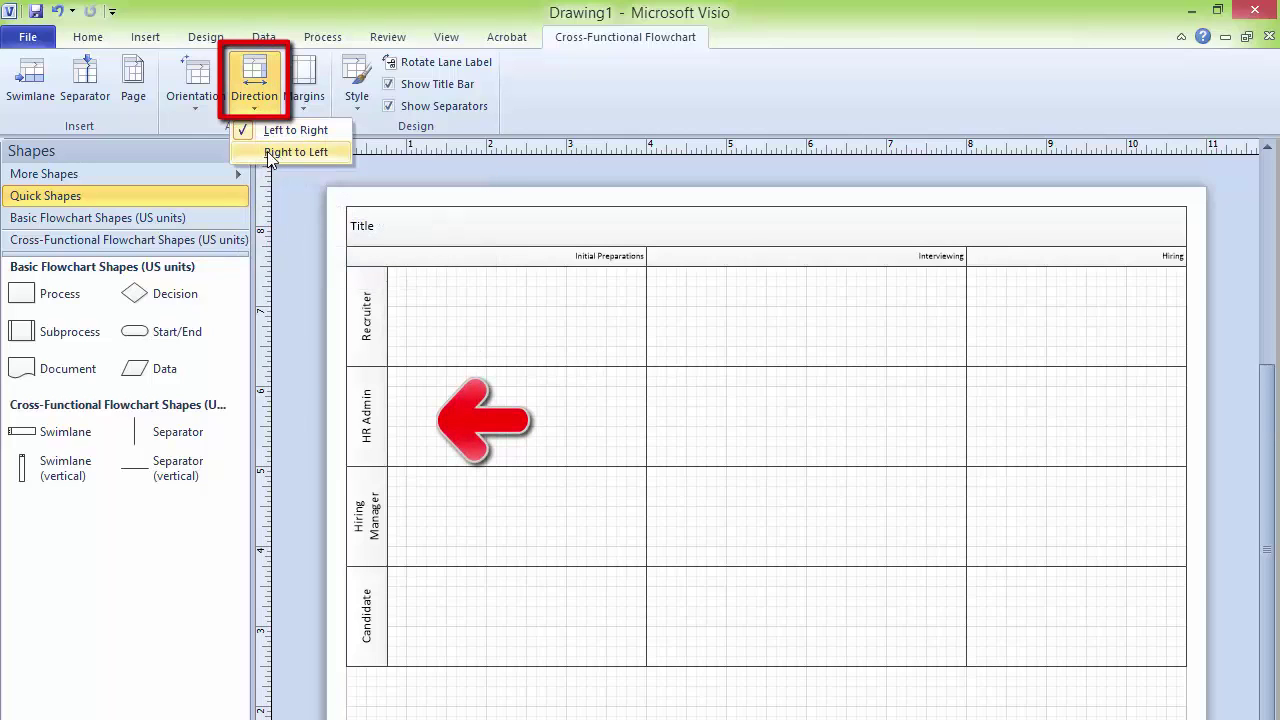
left_click(256, 100)
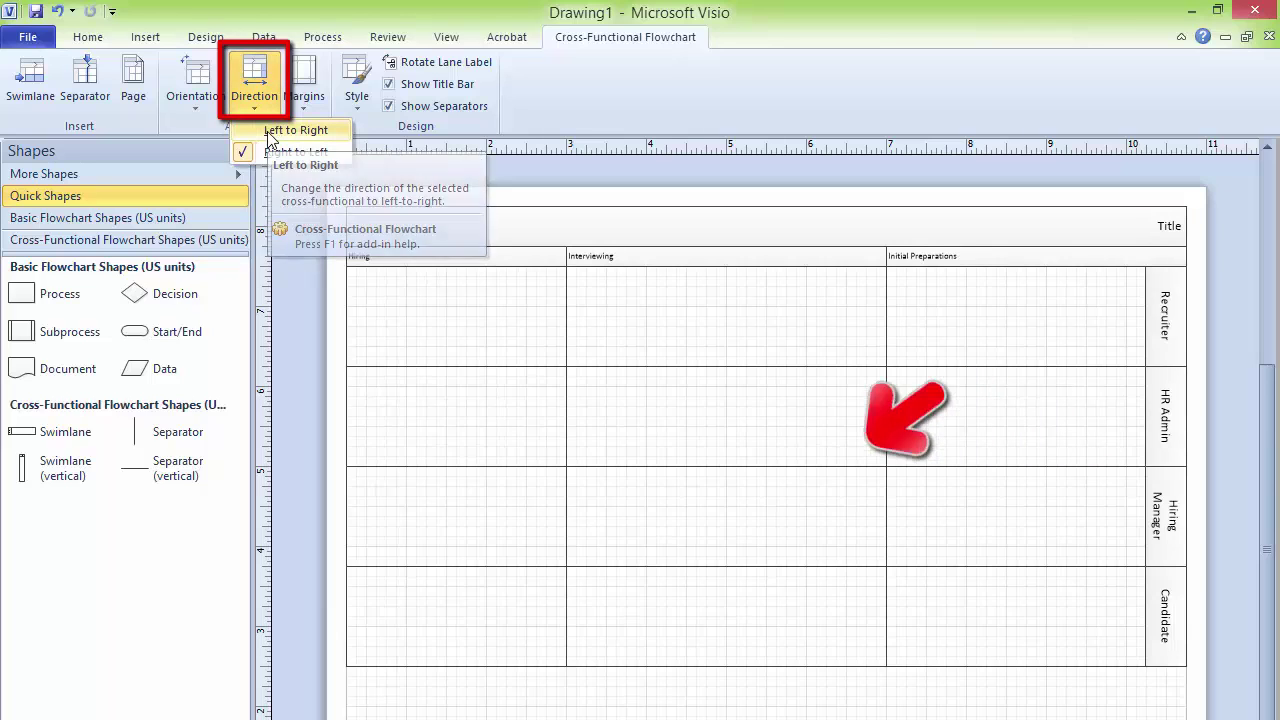
left_click(270, 140)
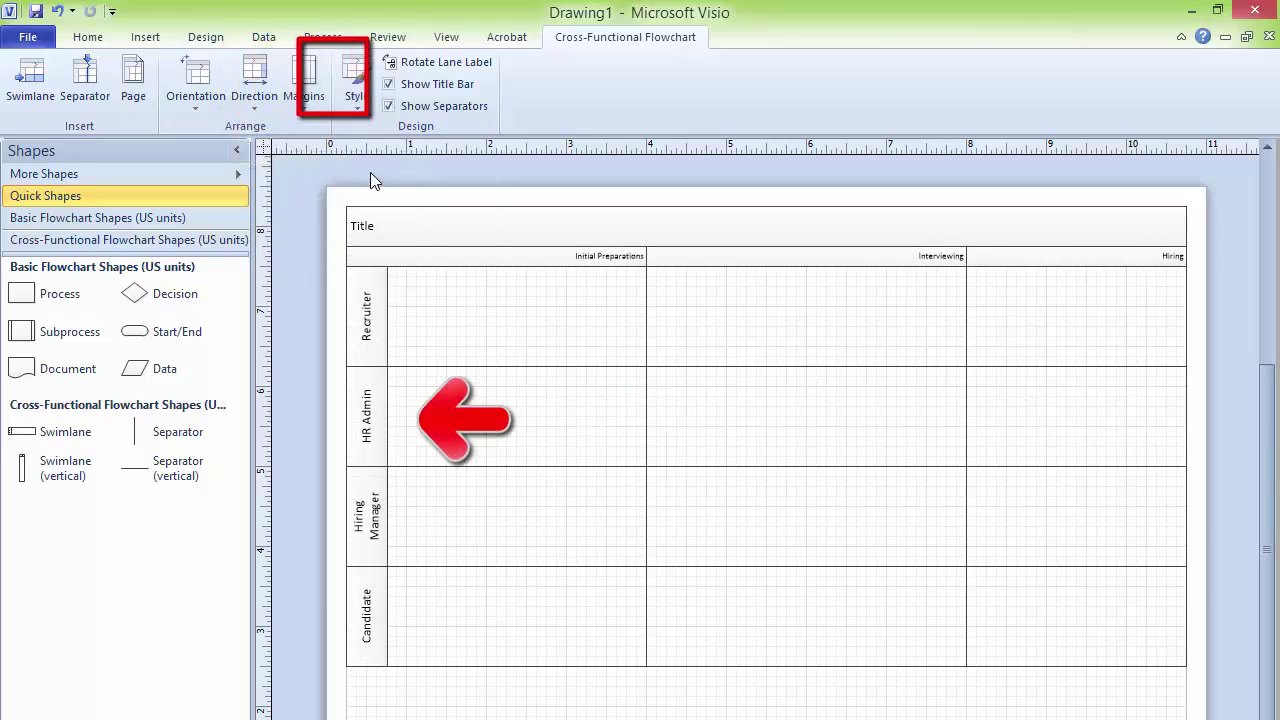
Try a flowchart style that runs the title bar vertically beside the lane labels, and reopen the style choices.
left_click(357, 85)
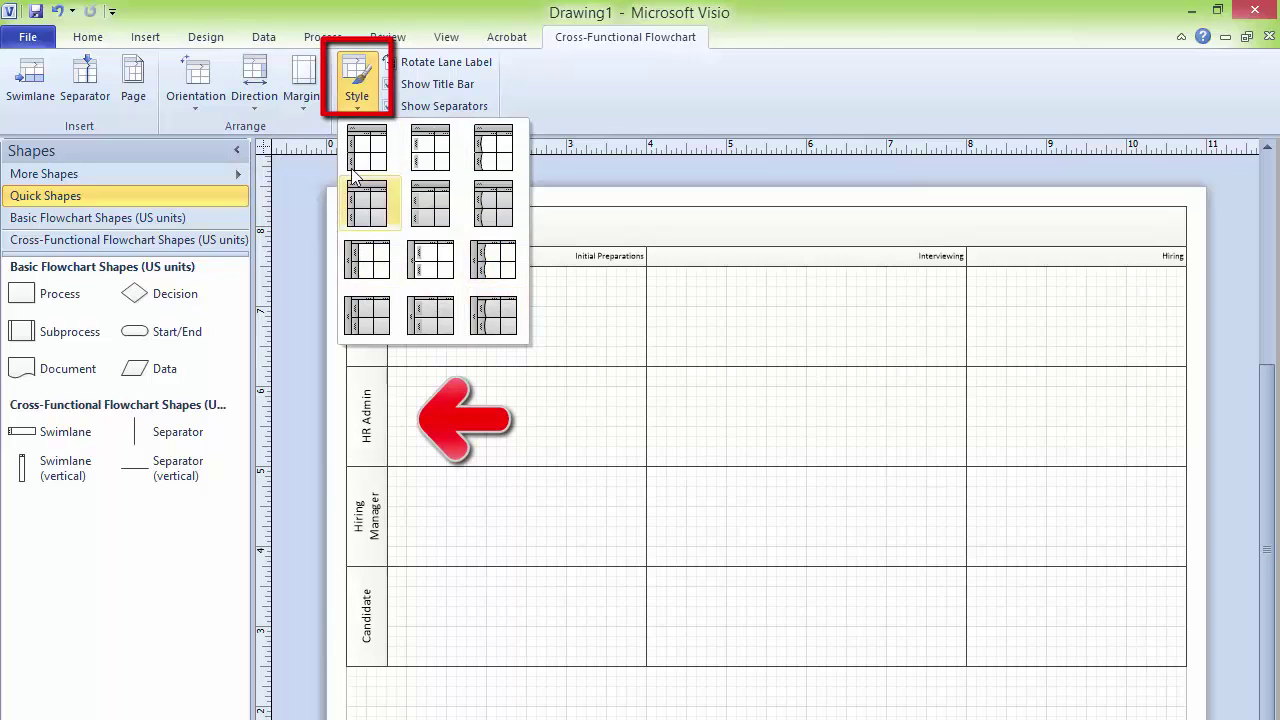
left_click(366, 260)
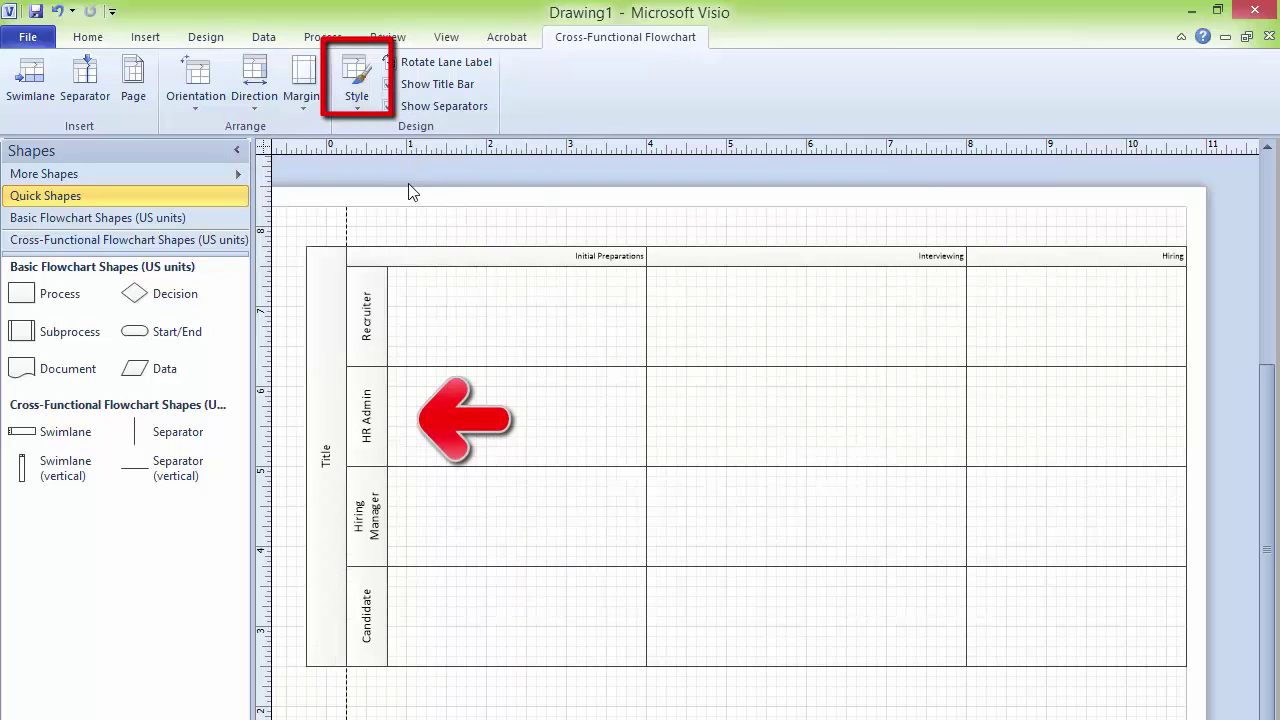
left_click(357, 105)
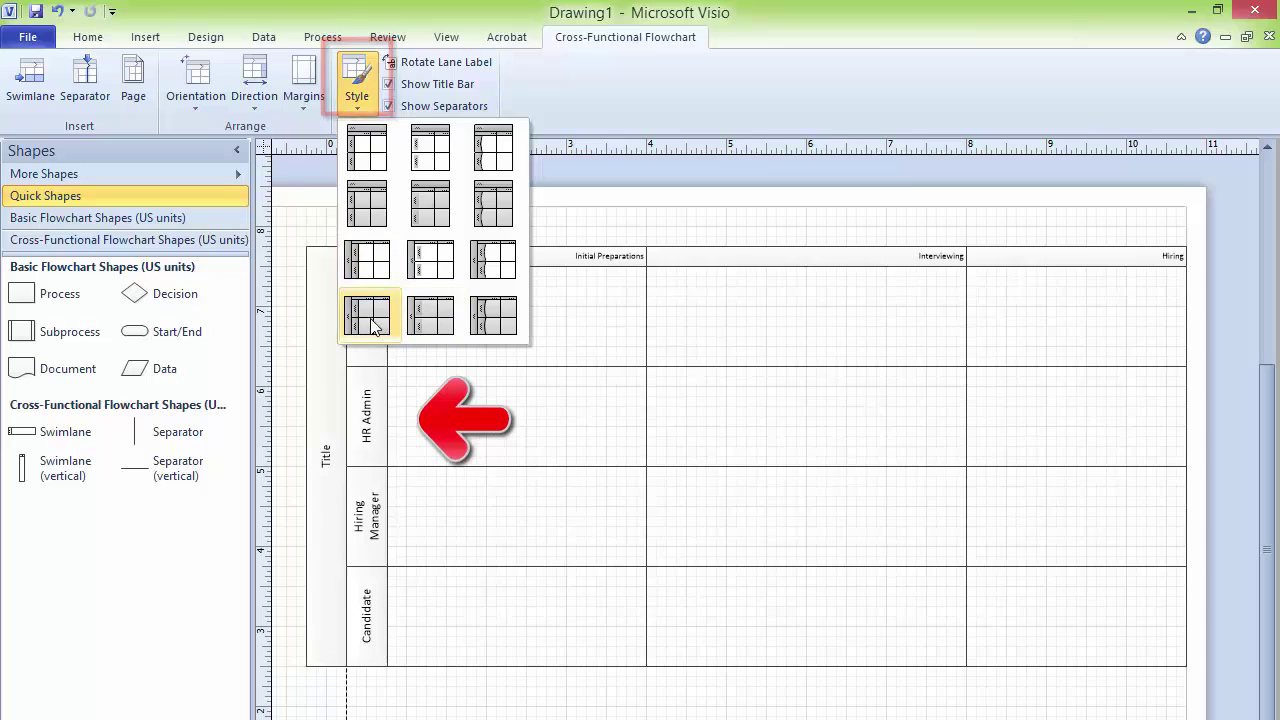
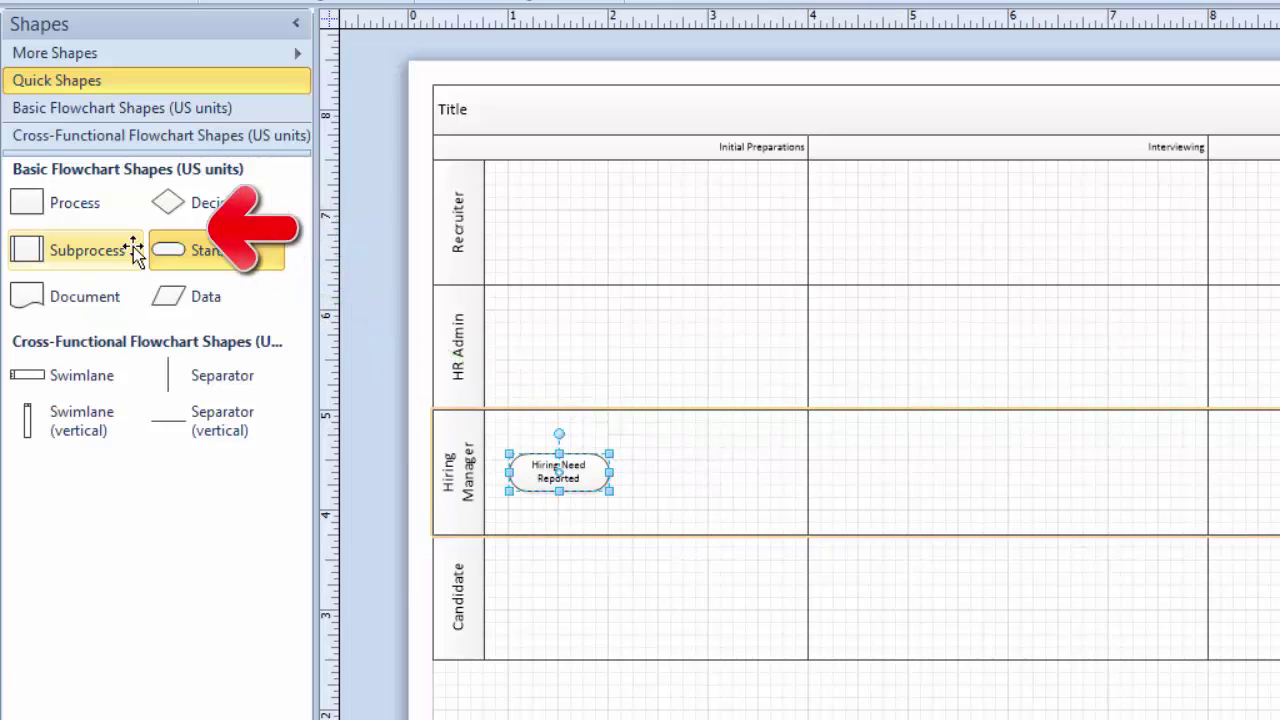
Add a Process shape connected to the Hiring Need Reported shape and move it up into the HR Admin lane.
left_click(67, 212)
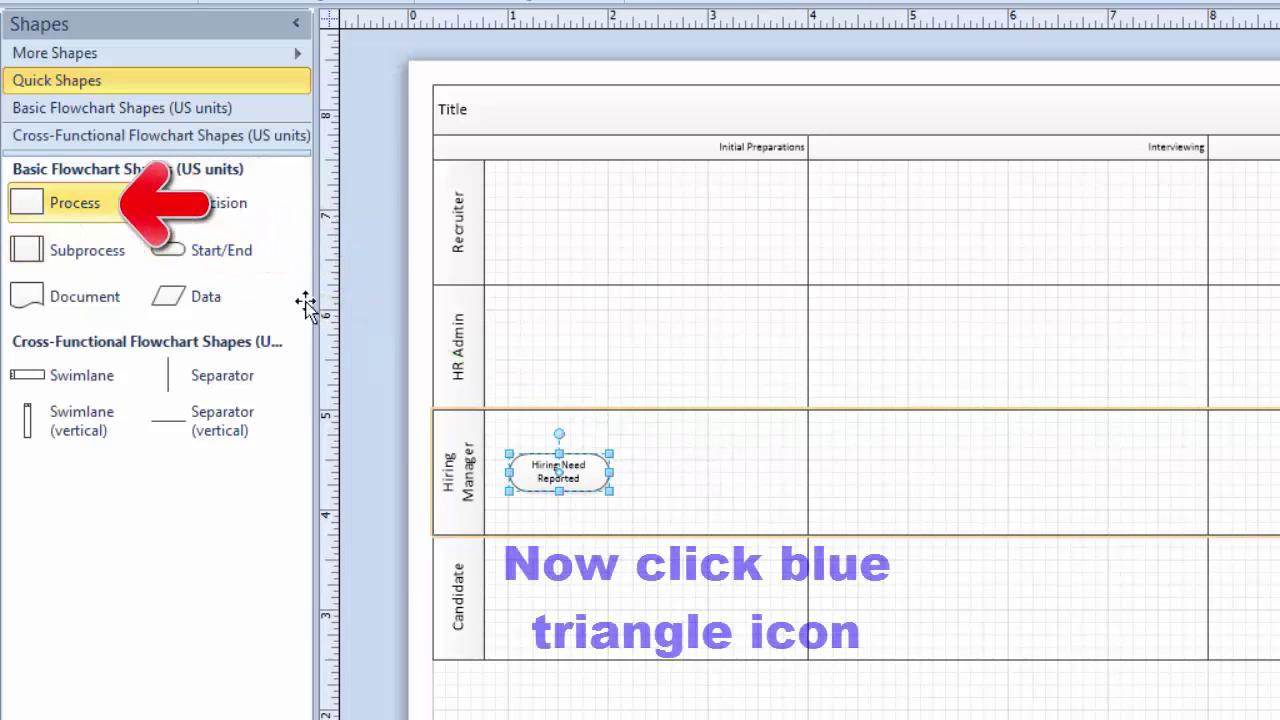
mouse_move(640, 480)
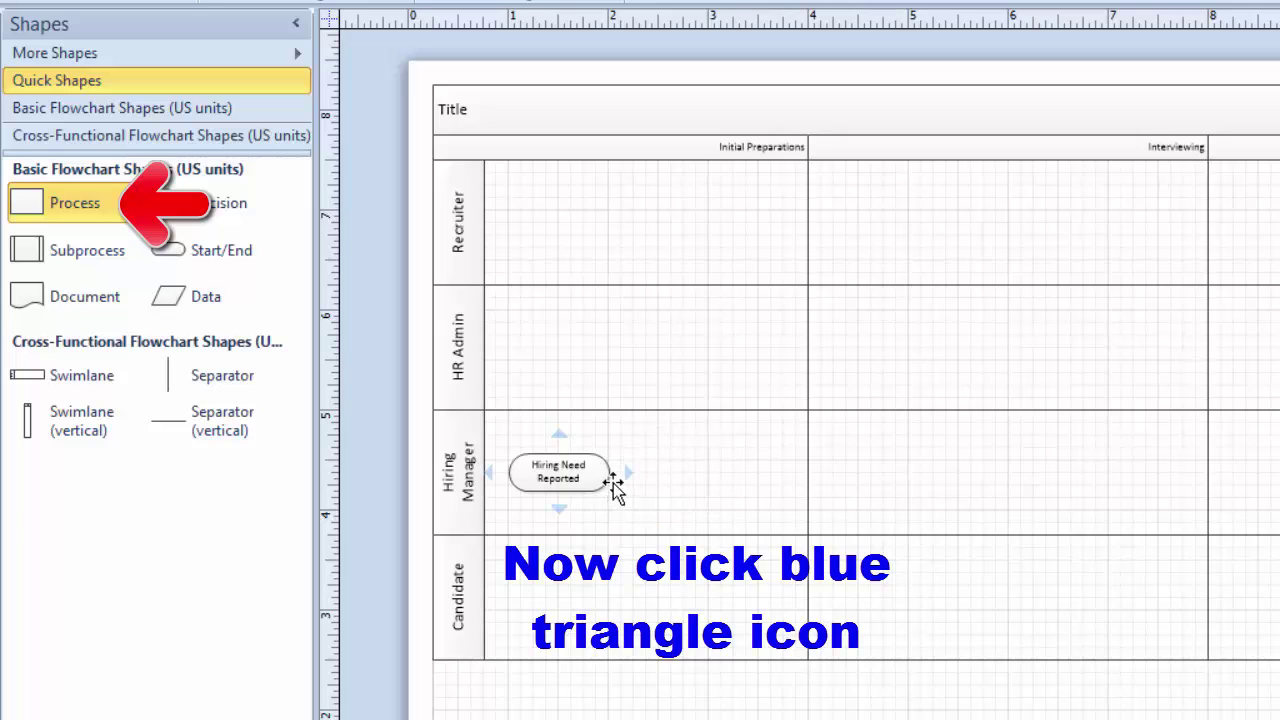
left_click(627, 473)
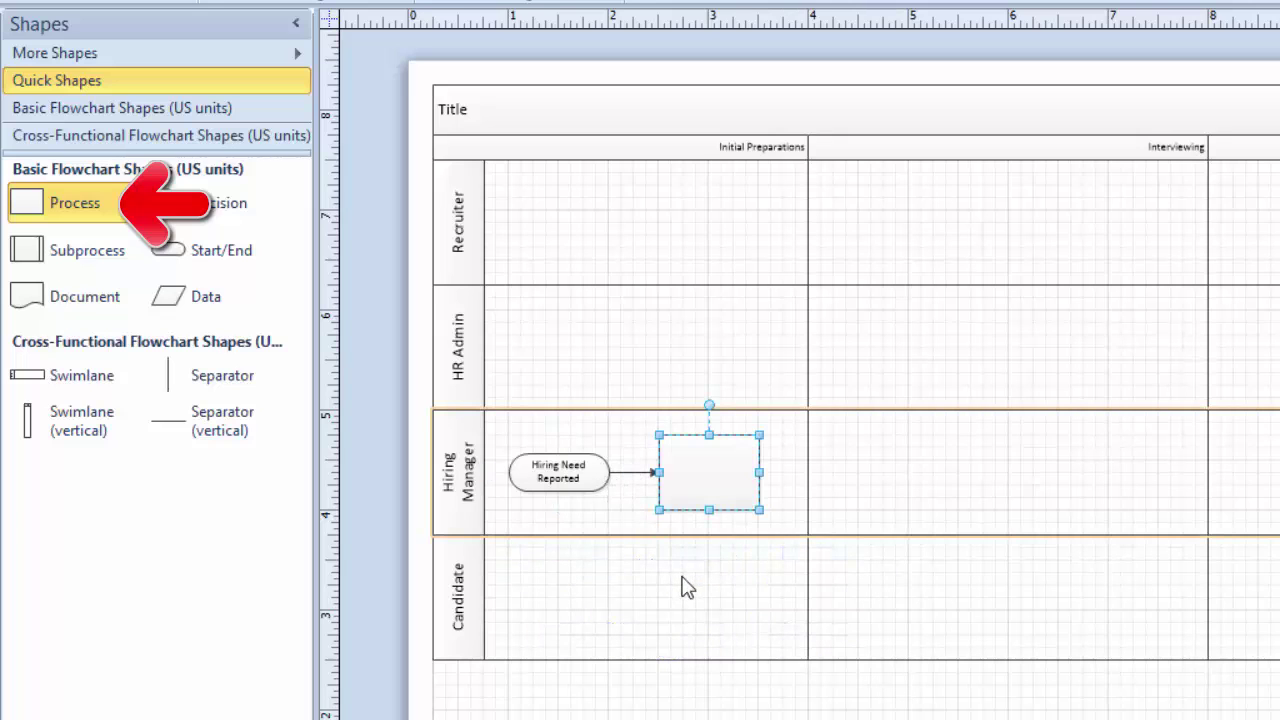
left_click(703, 580)
mouse_move(700, 470)
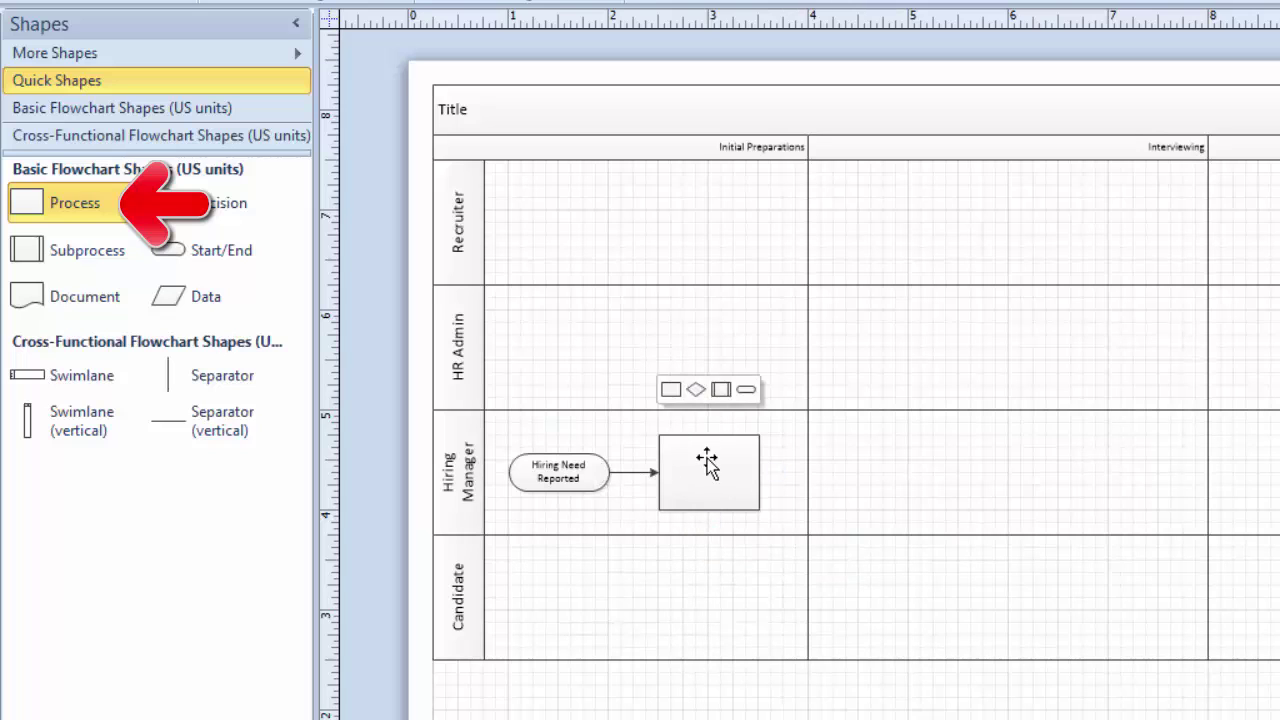
left_click_drag(710, 485, 621, 360)
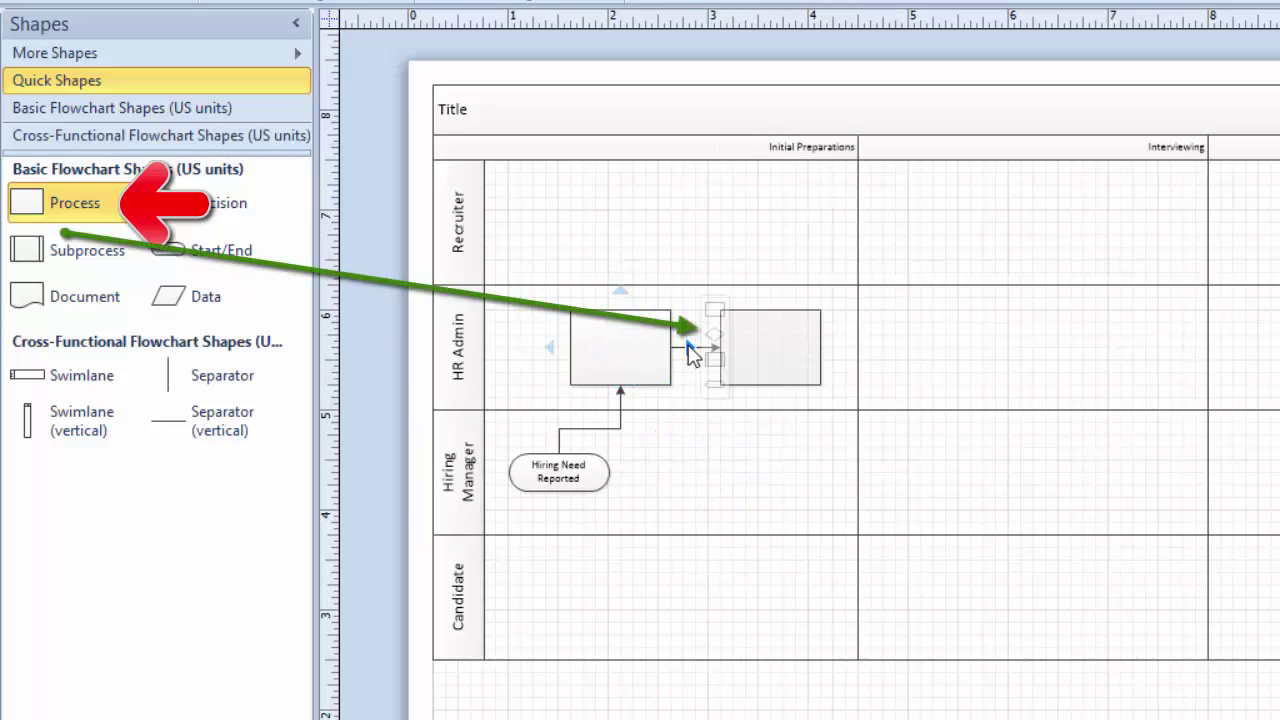
Chain two more connected Process shapes in the Initial Preparations phase, one in the HR Admin lane and one in the Hiring Manager lane.
left_click(689, 351)
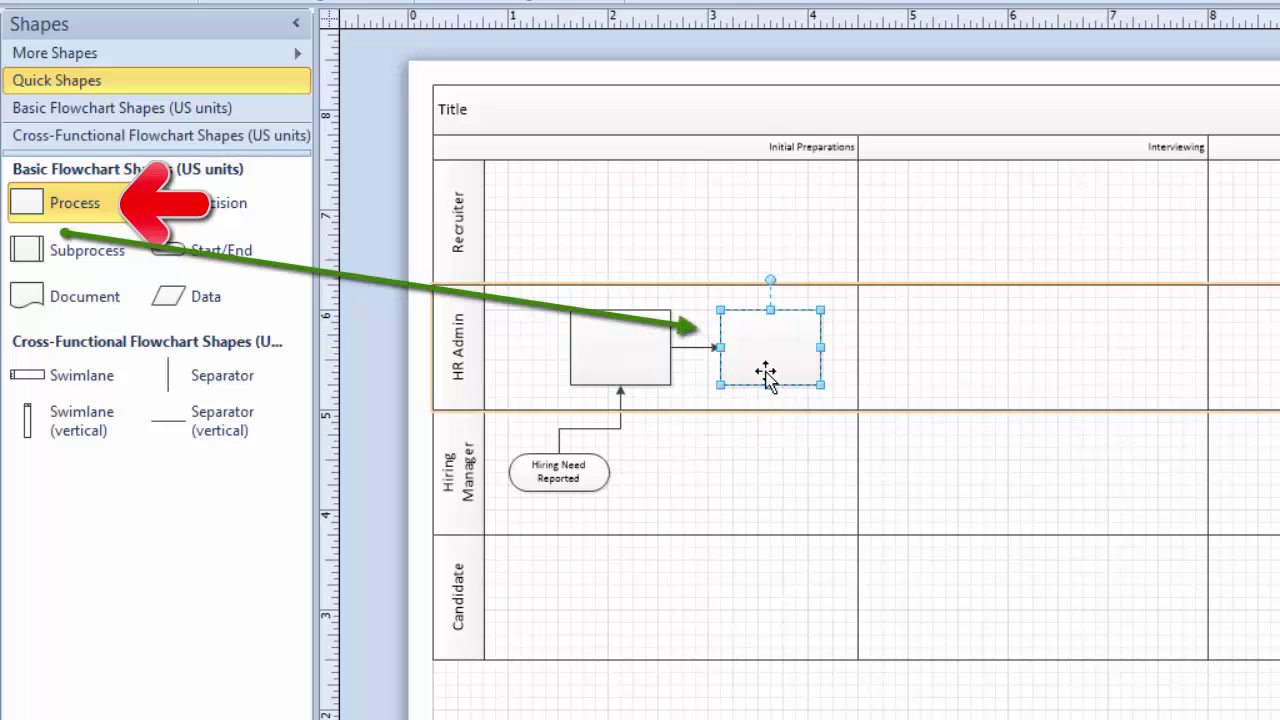
key("Escape")
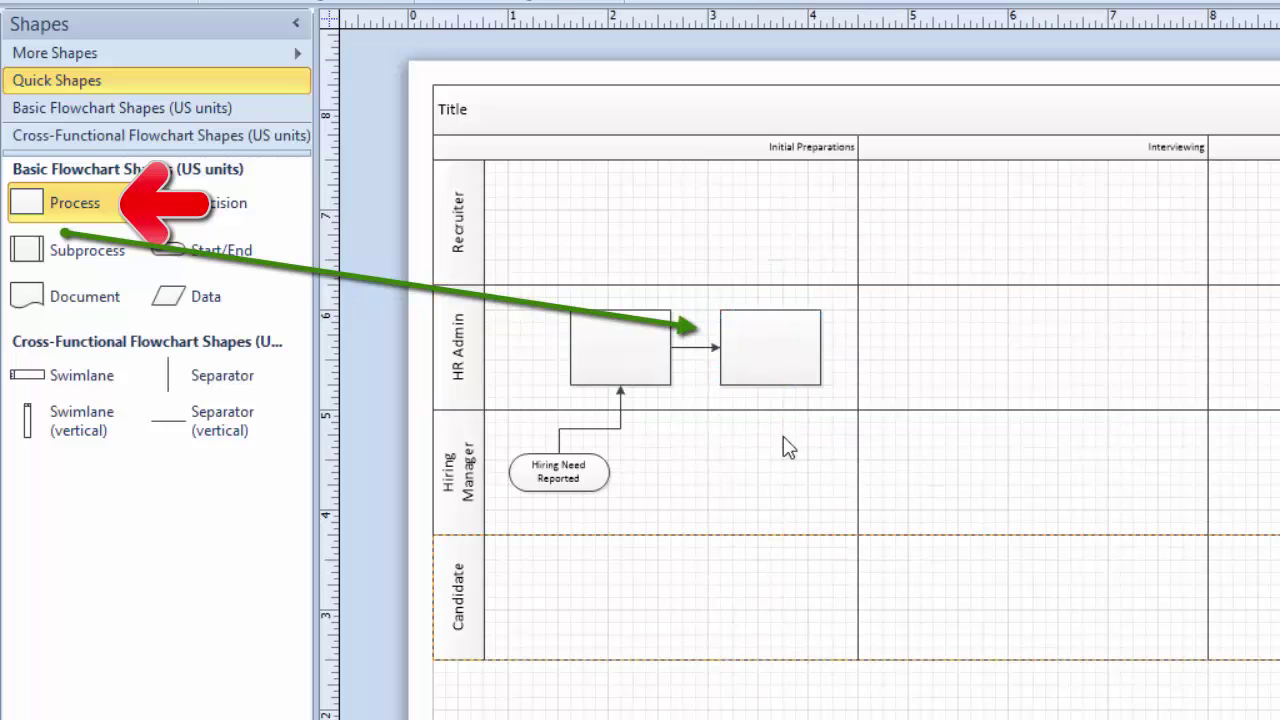
mouse_move(770, 401)
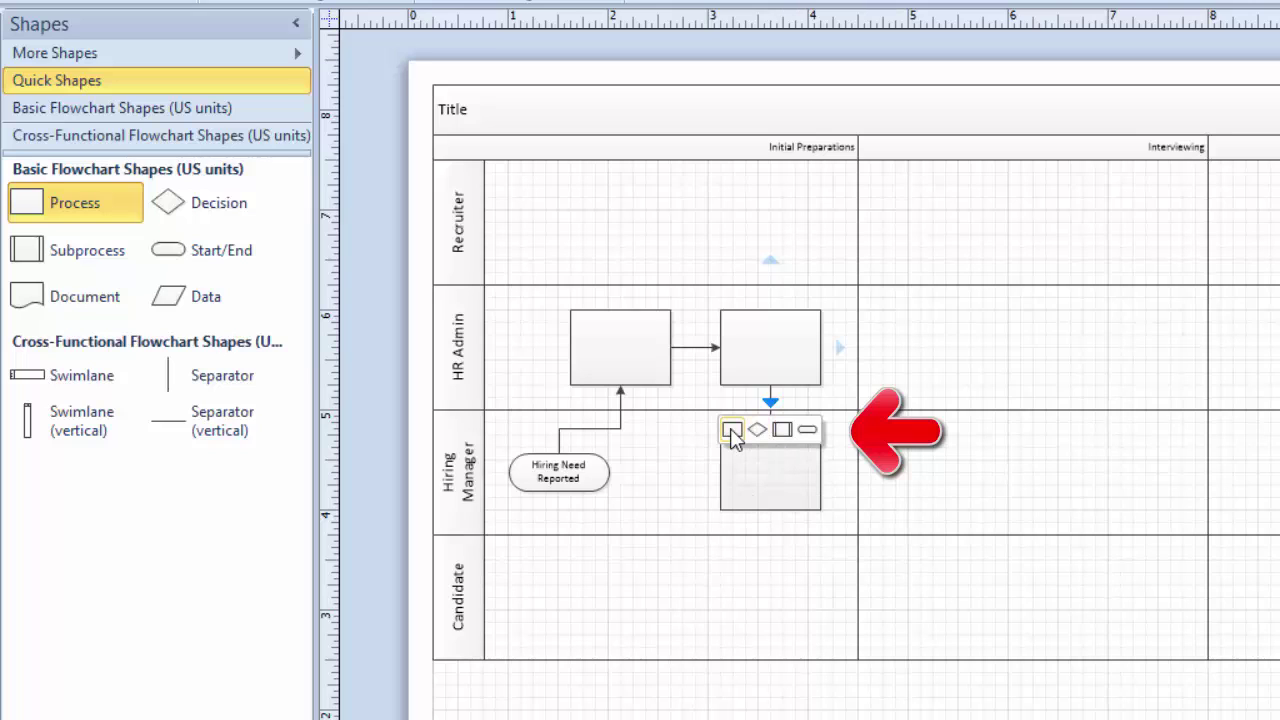
left_click(732, 432)
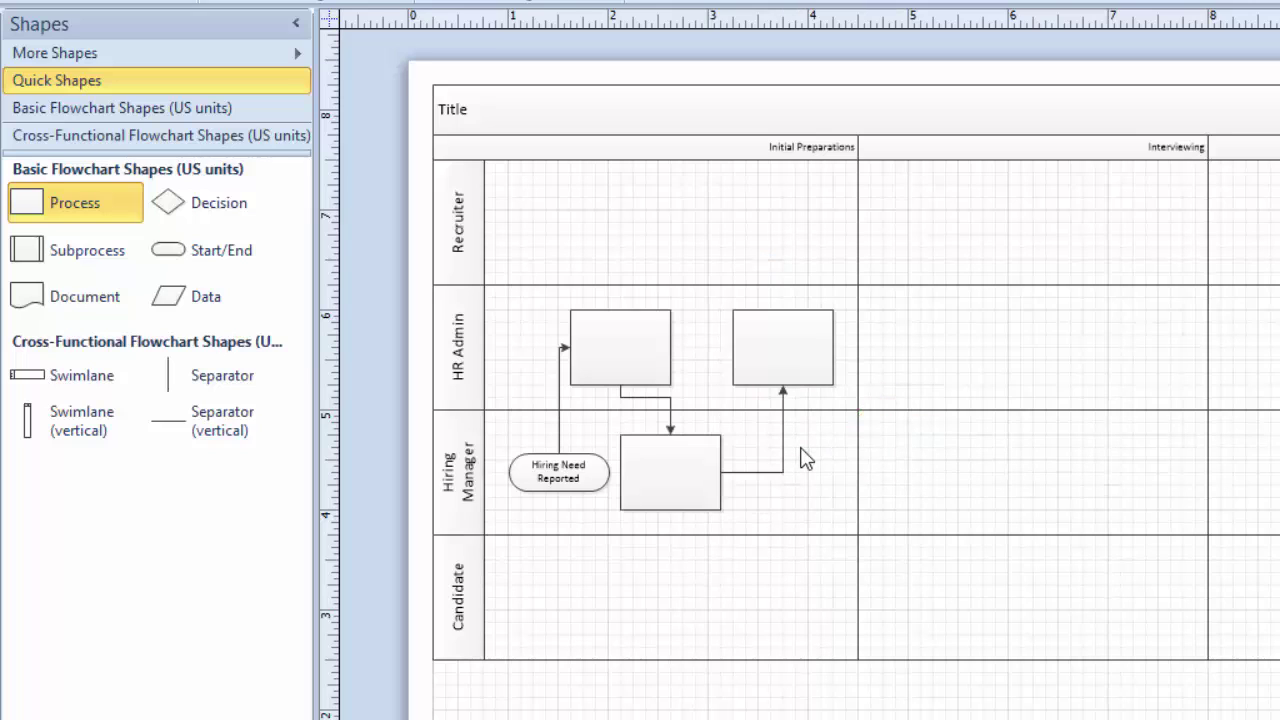
Place two unconnected Process shapes in the Recruiter lane and a Decision shape in the Hiring Manager lane, all within the Interviewing phase.
left_click_drag(27, 202, 950, 228)
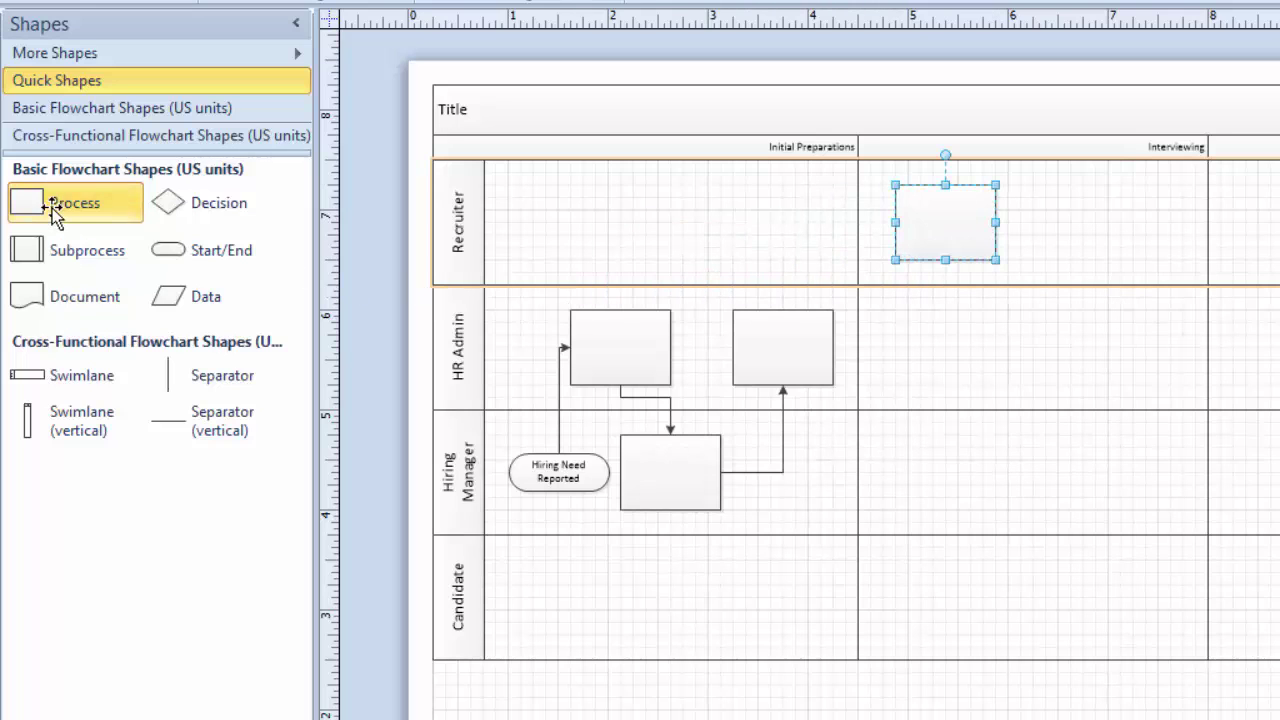
left_click_drag(50, 207, 1148, 235)
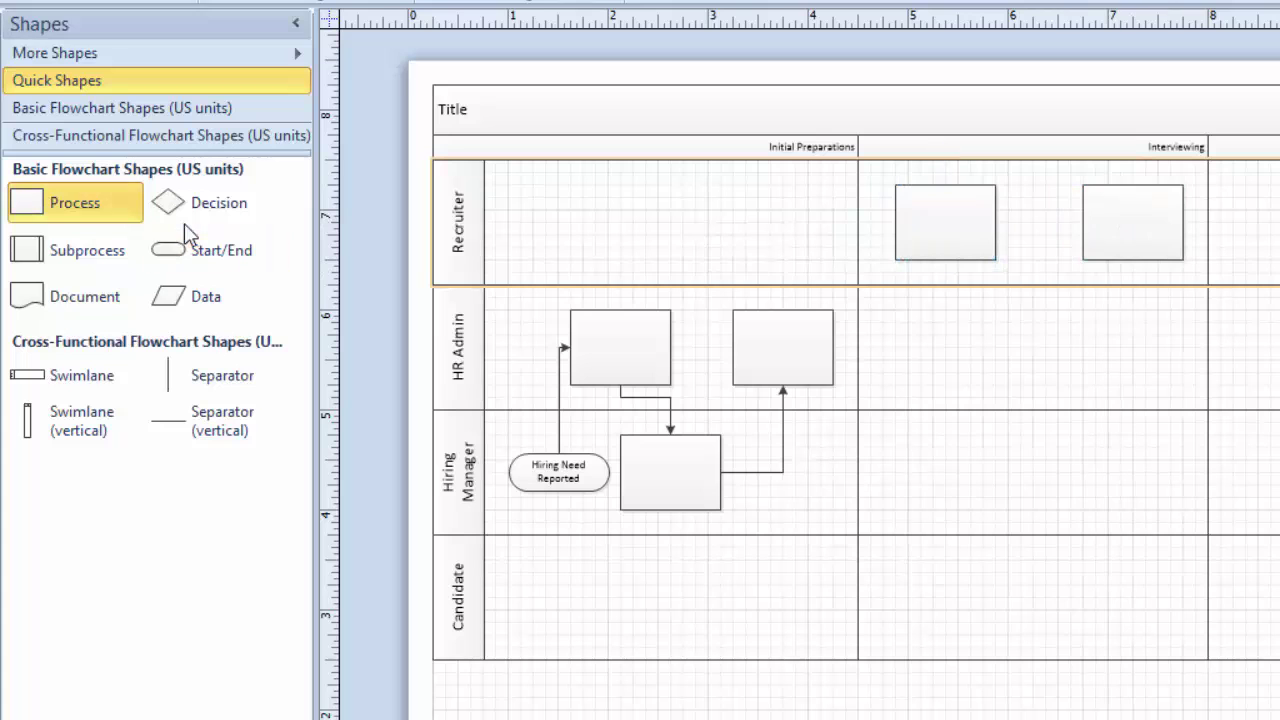
left_click_drag(180, 222, 1134, 597)
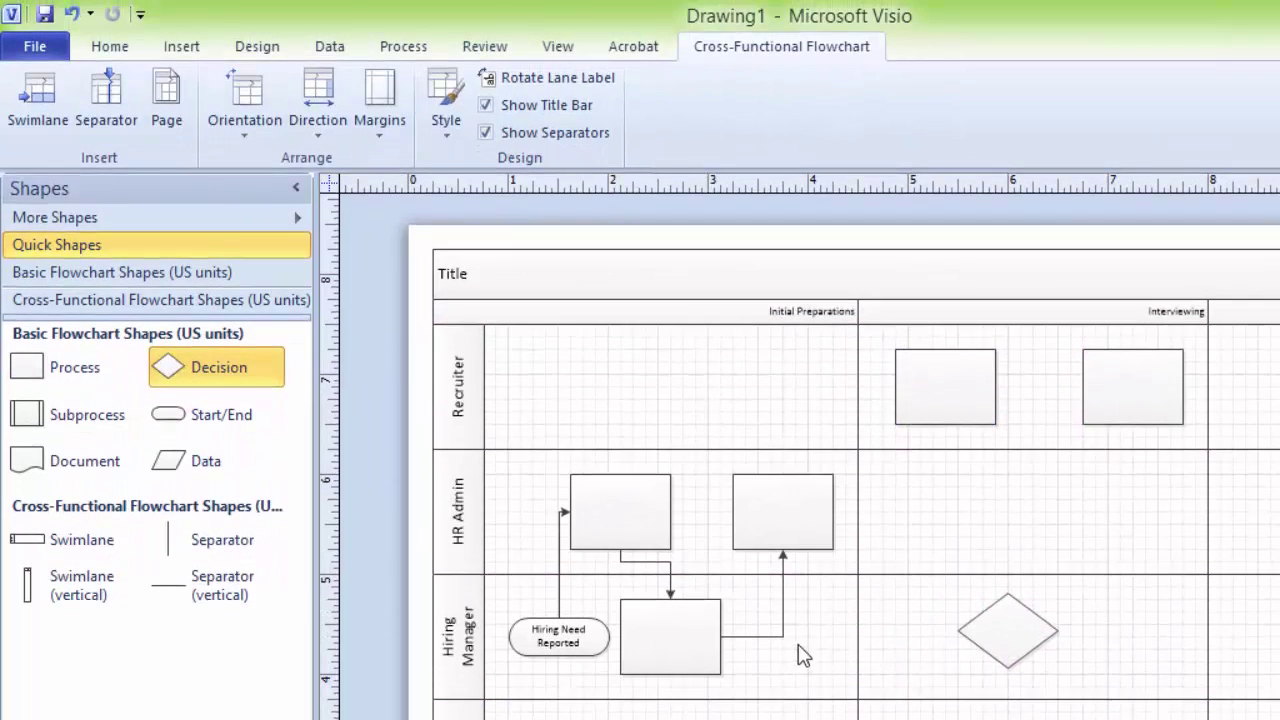
Draw a connector from the second HR Admin process to the first Recruiter process, gluing it to the shape.
left_click(988, 400)
mouse_move(1015, 387)
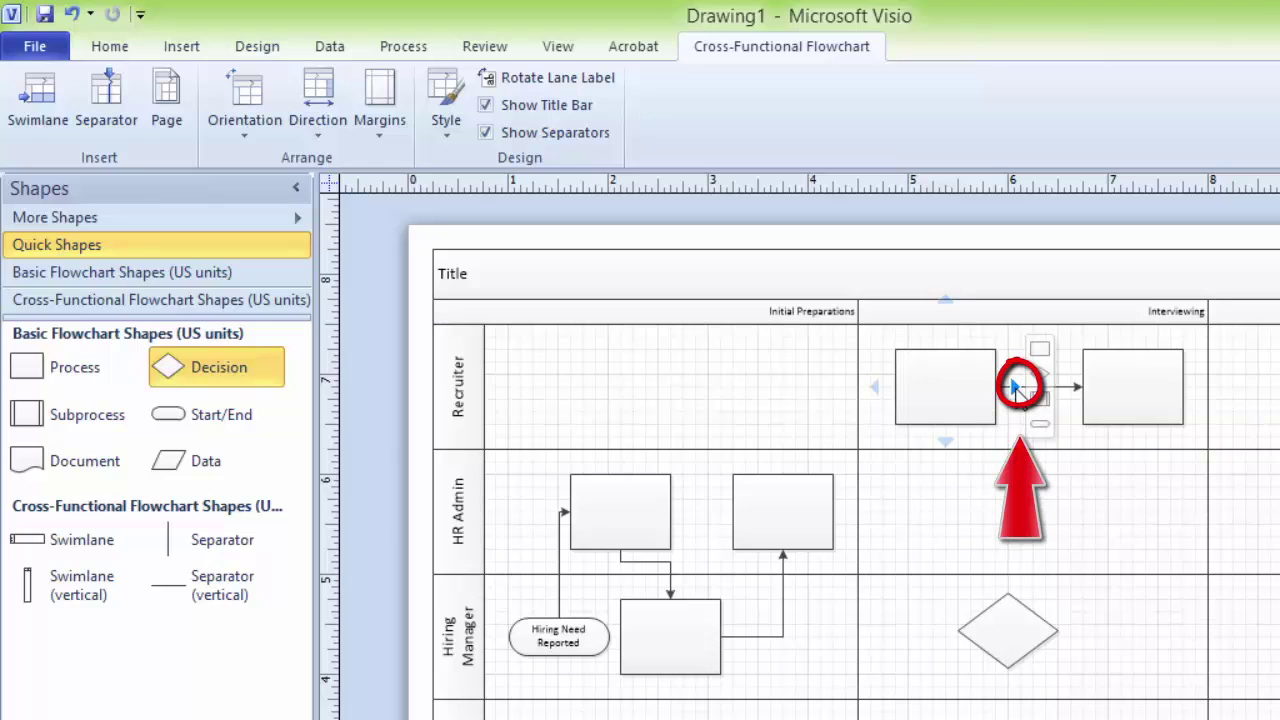
left_click(125, 55)
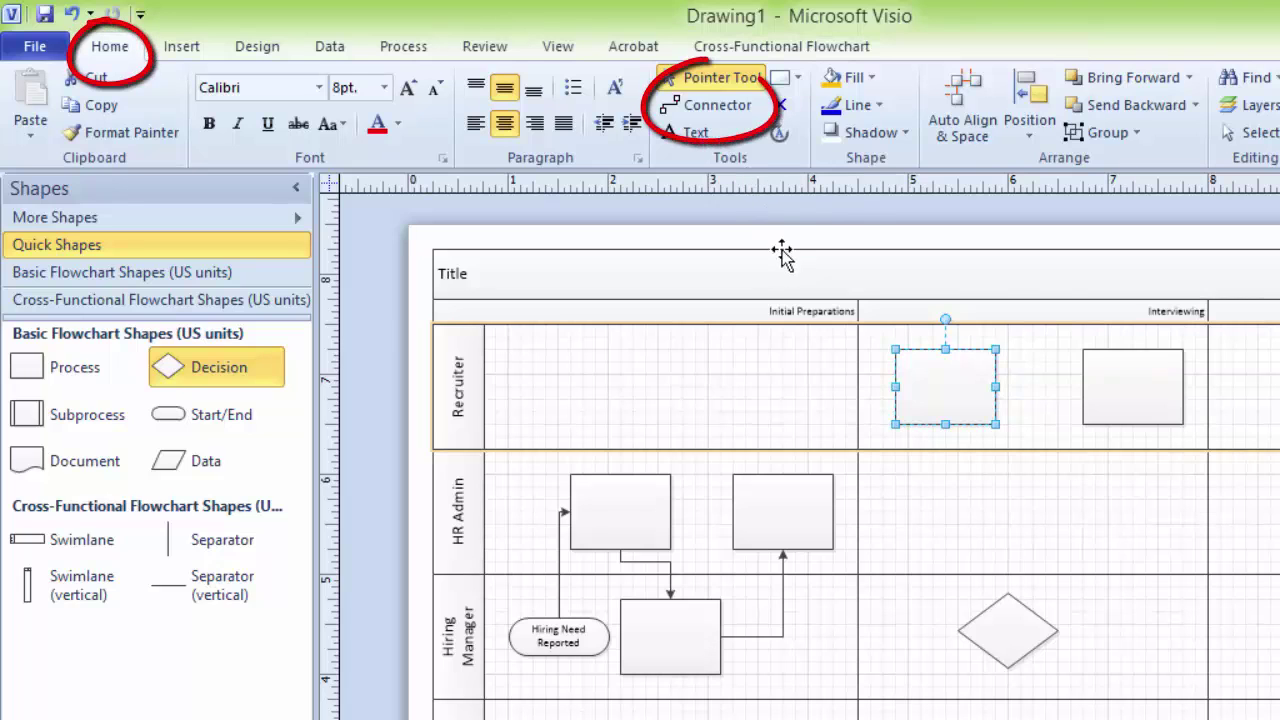
left_click(712, 105)
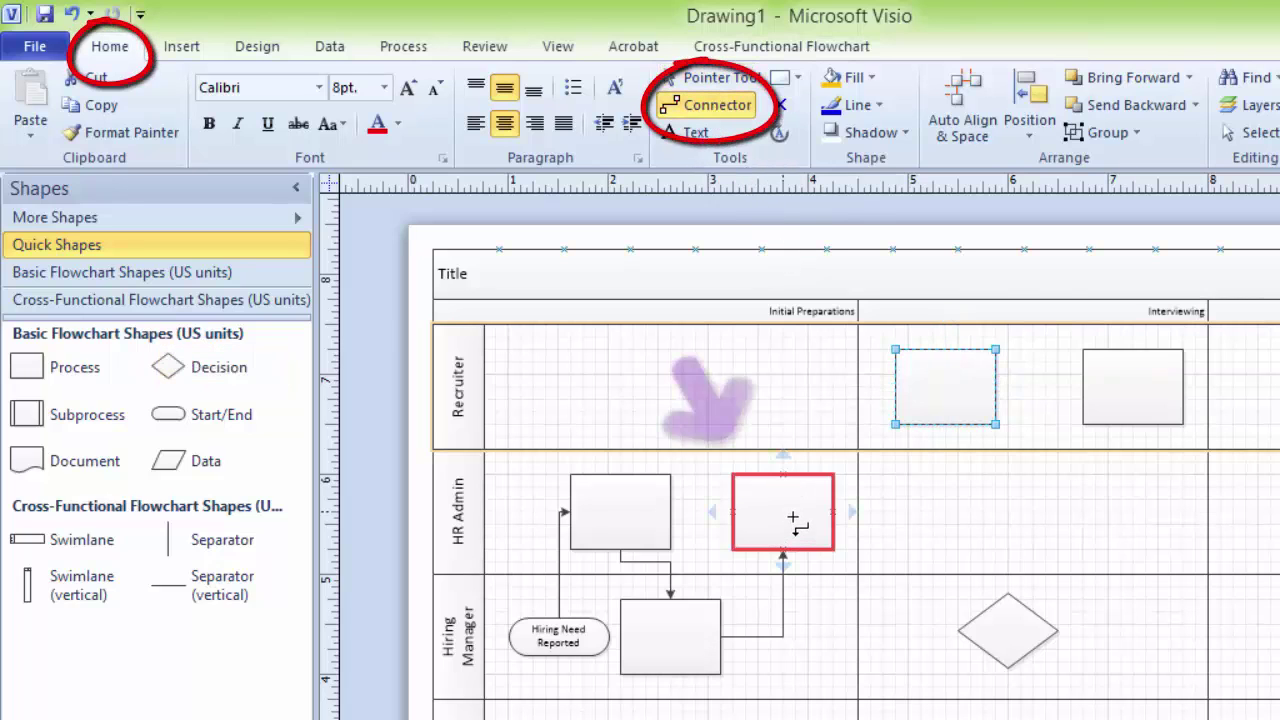
mouse_move(793, 520)
left_mouse_down()
mouse_move(926, 474)
mouse_move(895, 385)
mouse_move(934, 383)
left_mouse_up()
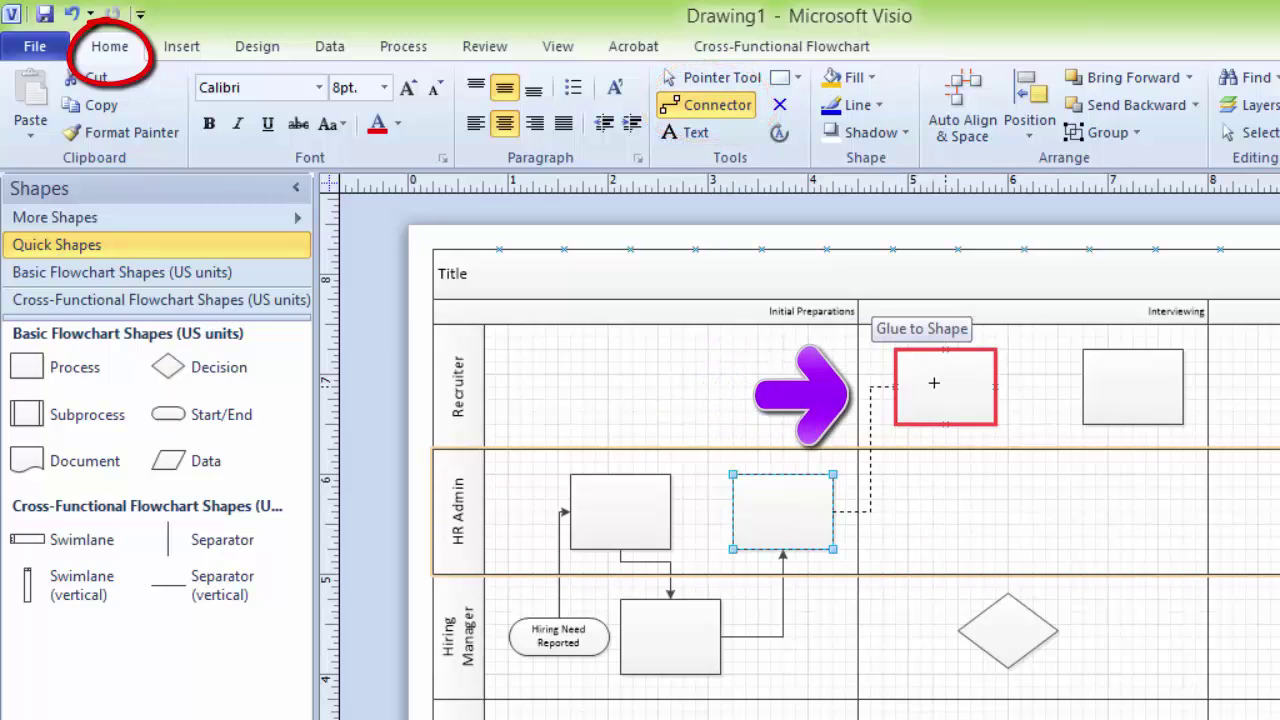
left_click_drag(934, 383, 896, 386)
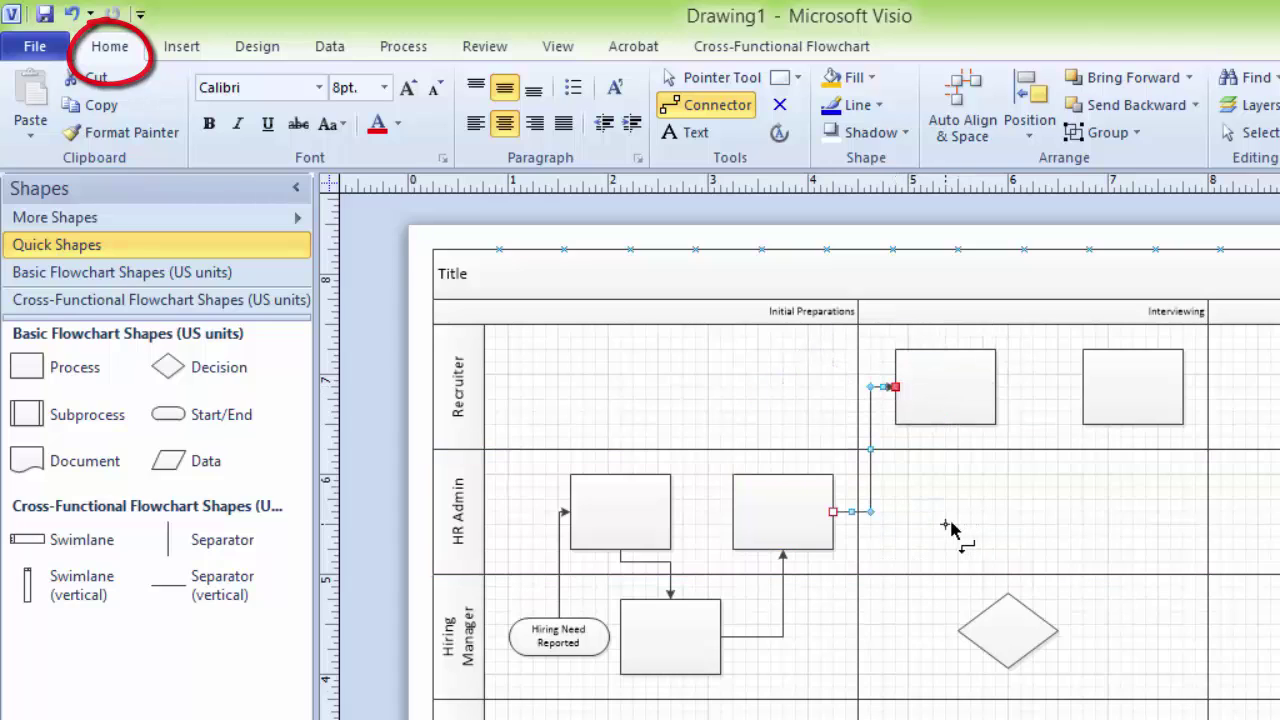
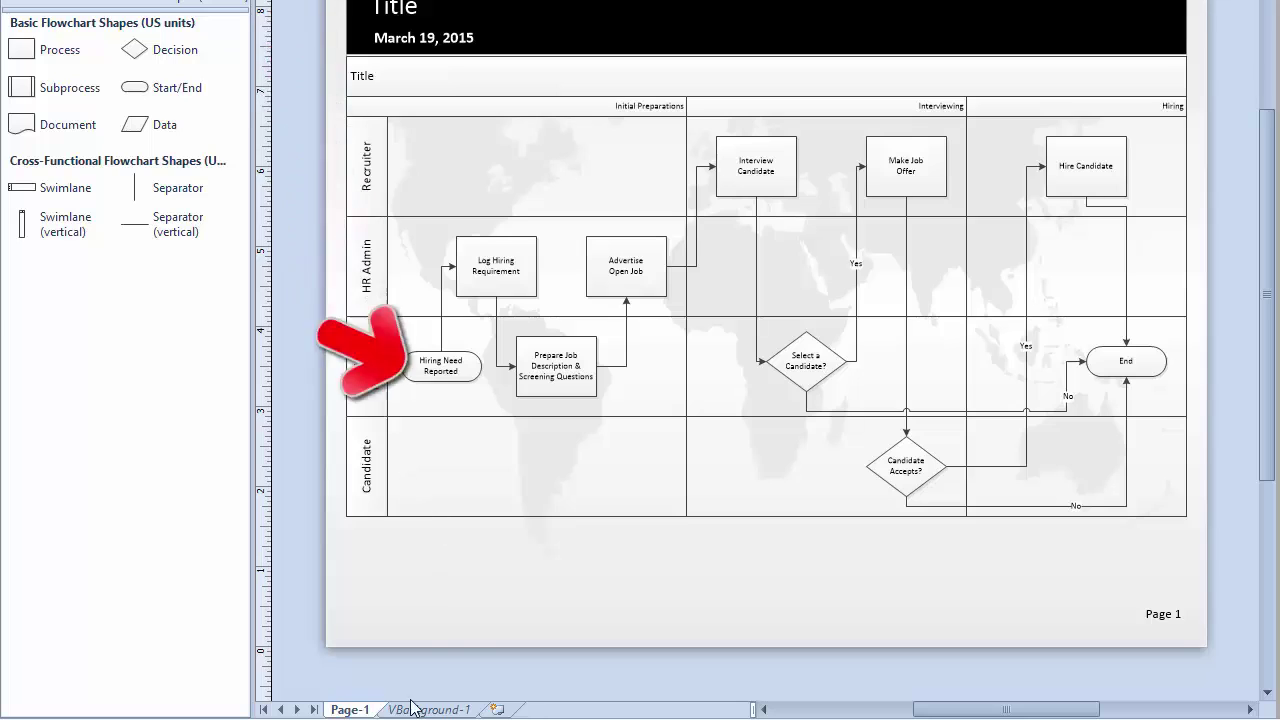
Change the banner title on the VBackground-1 page to ProgZone.
left_click(426, 710)
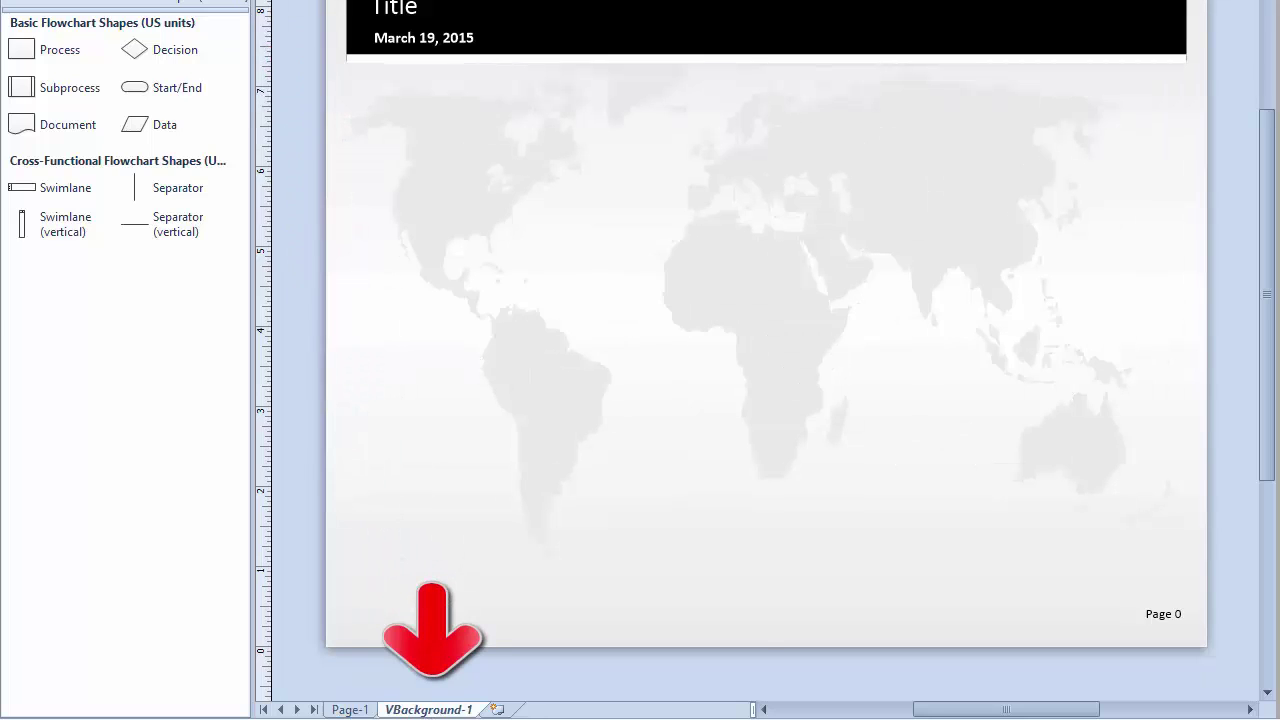
left_click(410, 8)
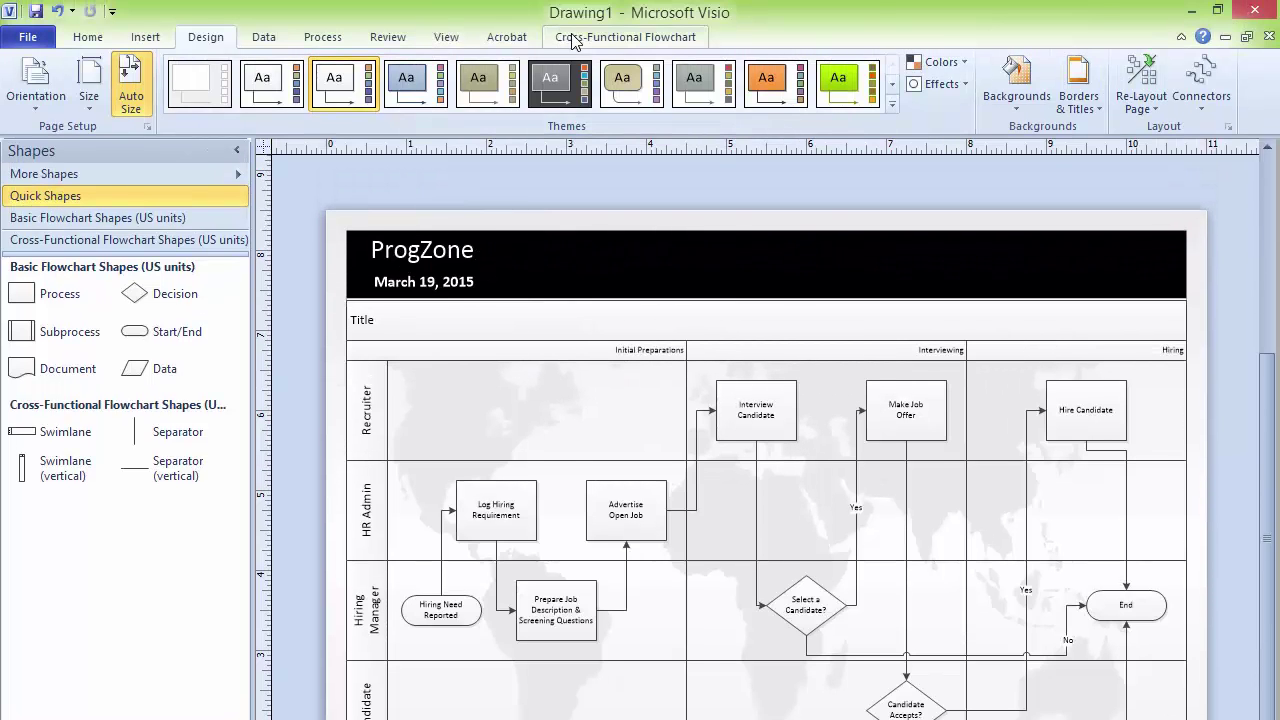
Apply a filled swimlane style and format the title "Human Resource Recruiting – Swimlane Diagram" in bold 14 pt.
left_click(558, 40)
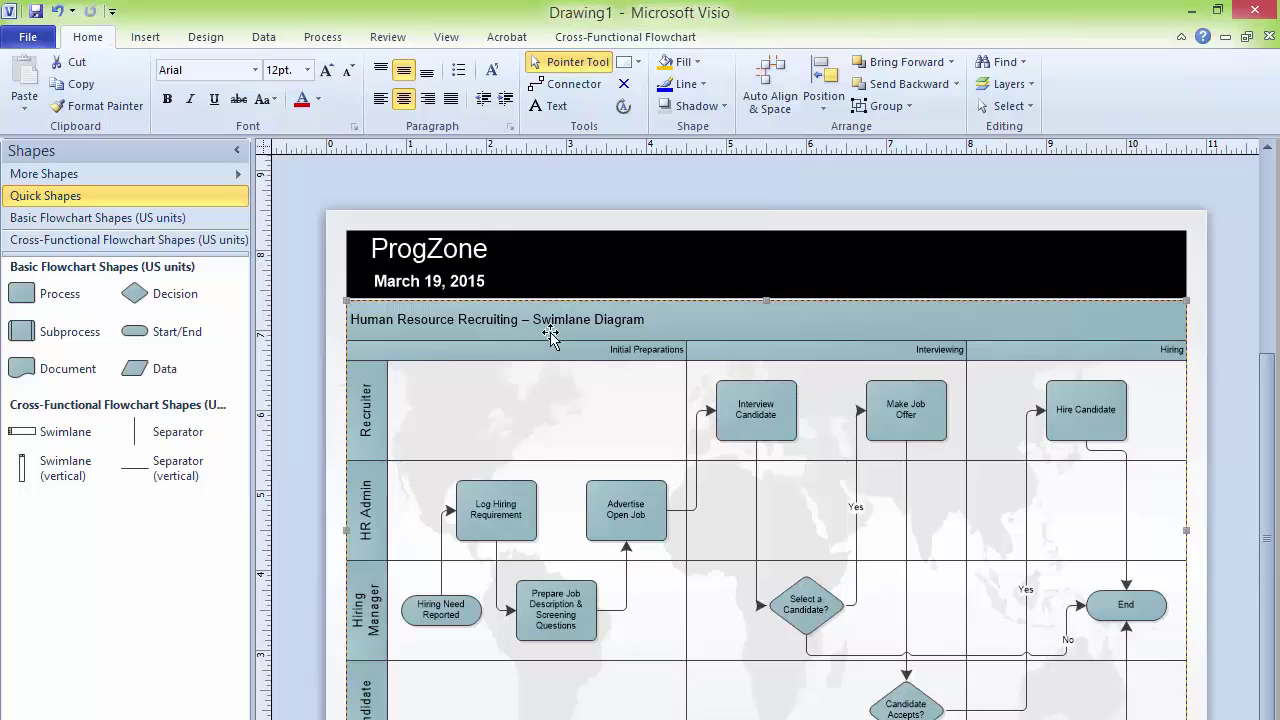
double_click(552, 334)
left_click(307, 70)
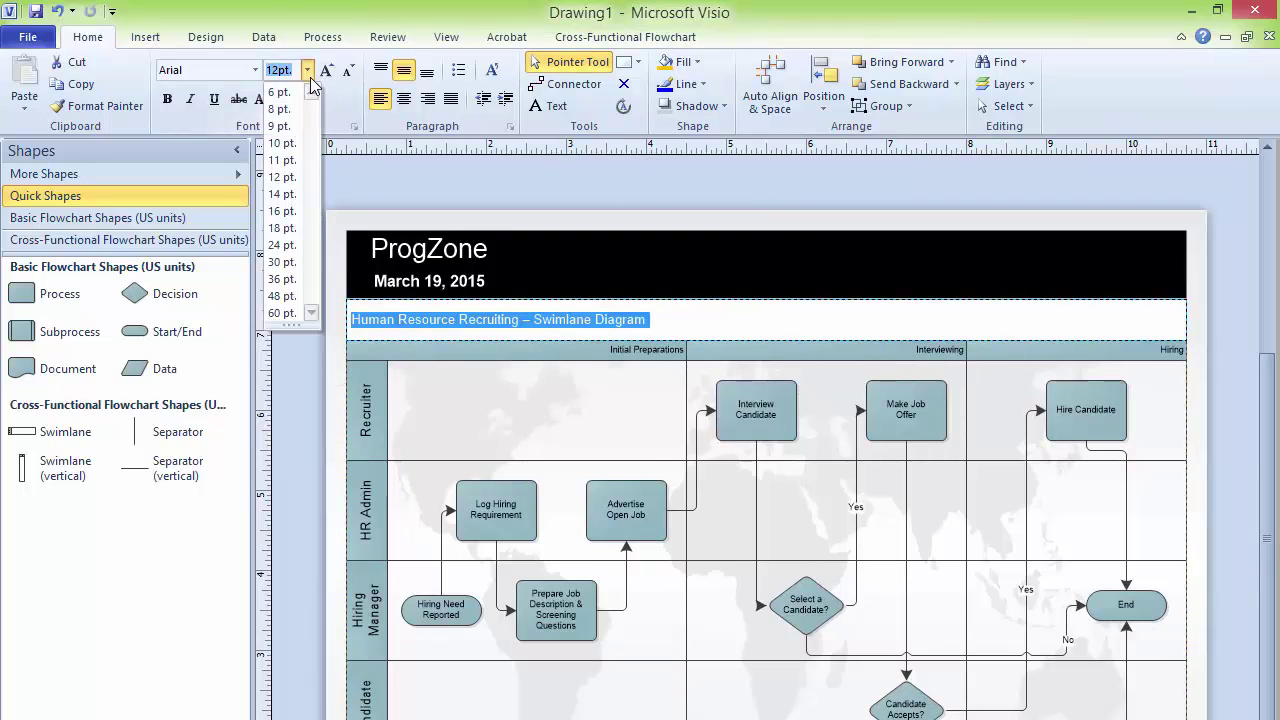
left_click(287, 188)
left_click(615, 435)
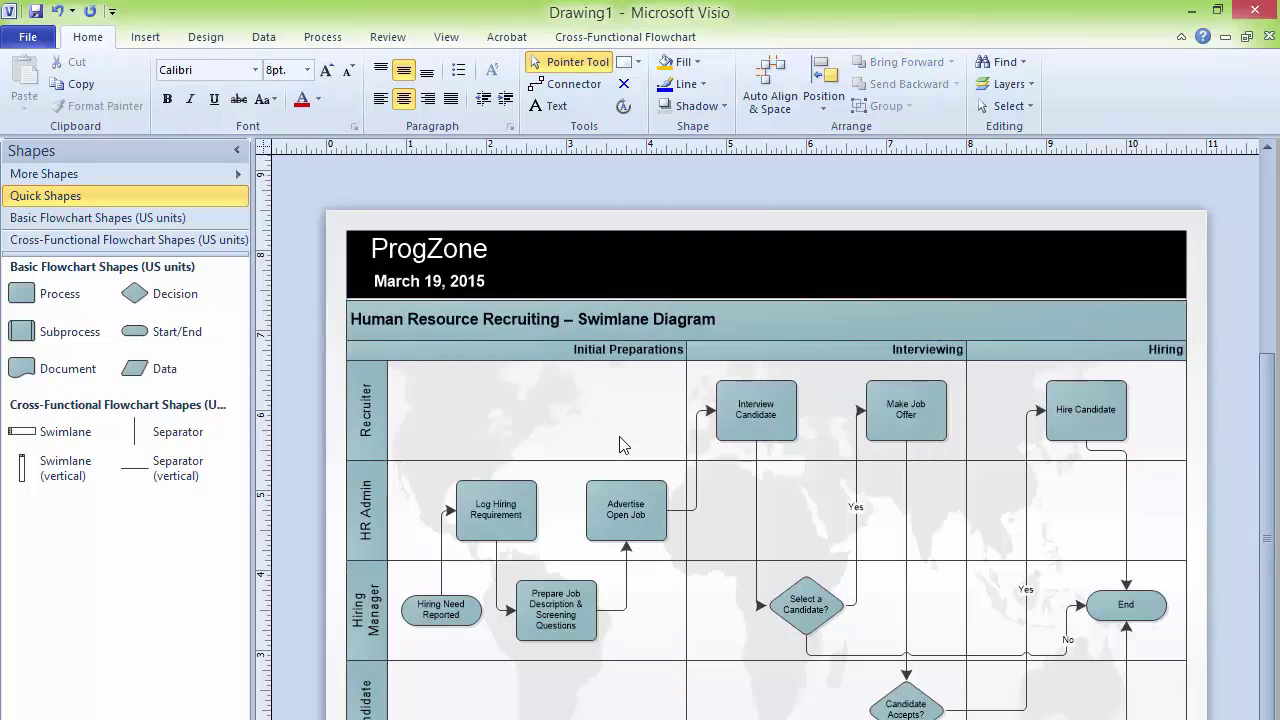
Try a yellow fill on the Hiring Manager swimlane.
left_click(757, 642)
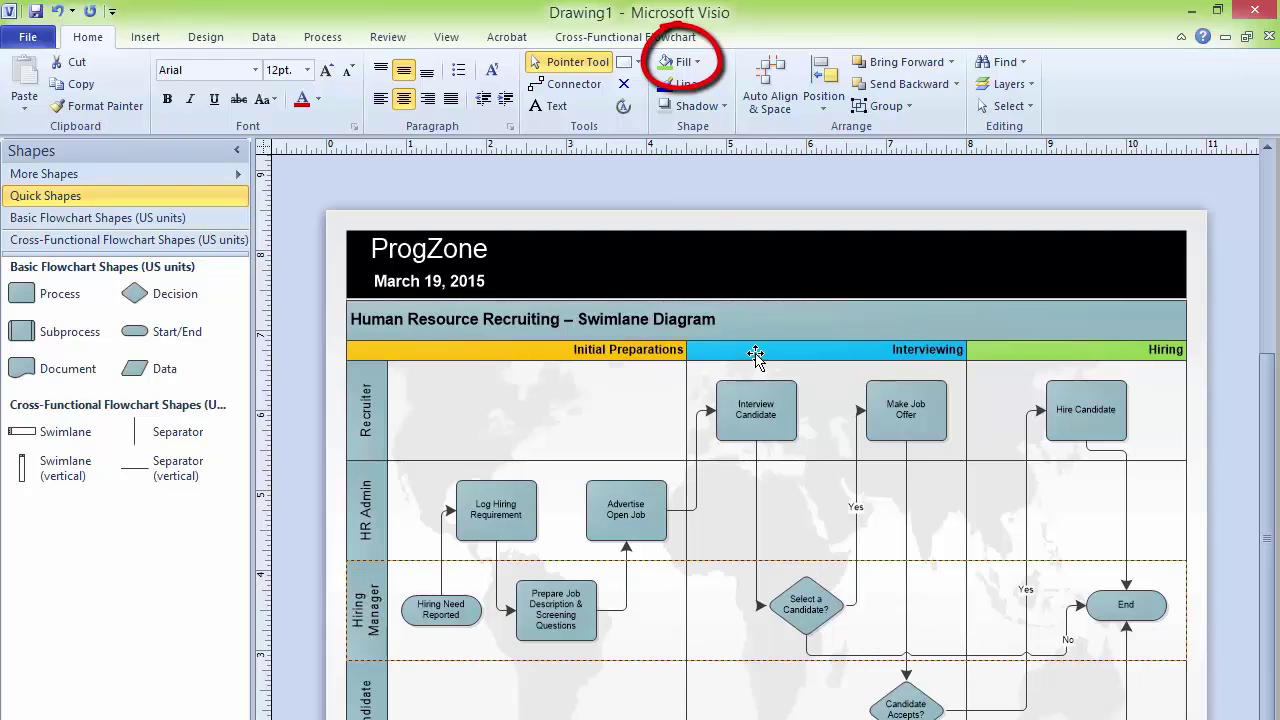
left_click(684, 62)
left_click(716, 274)
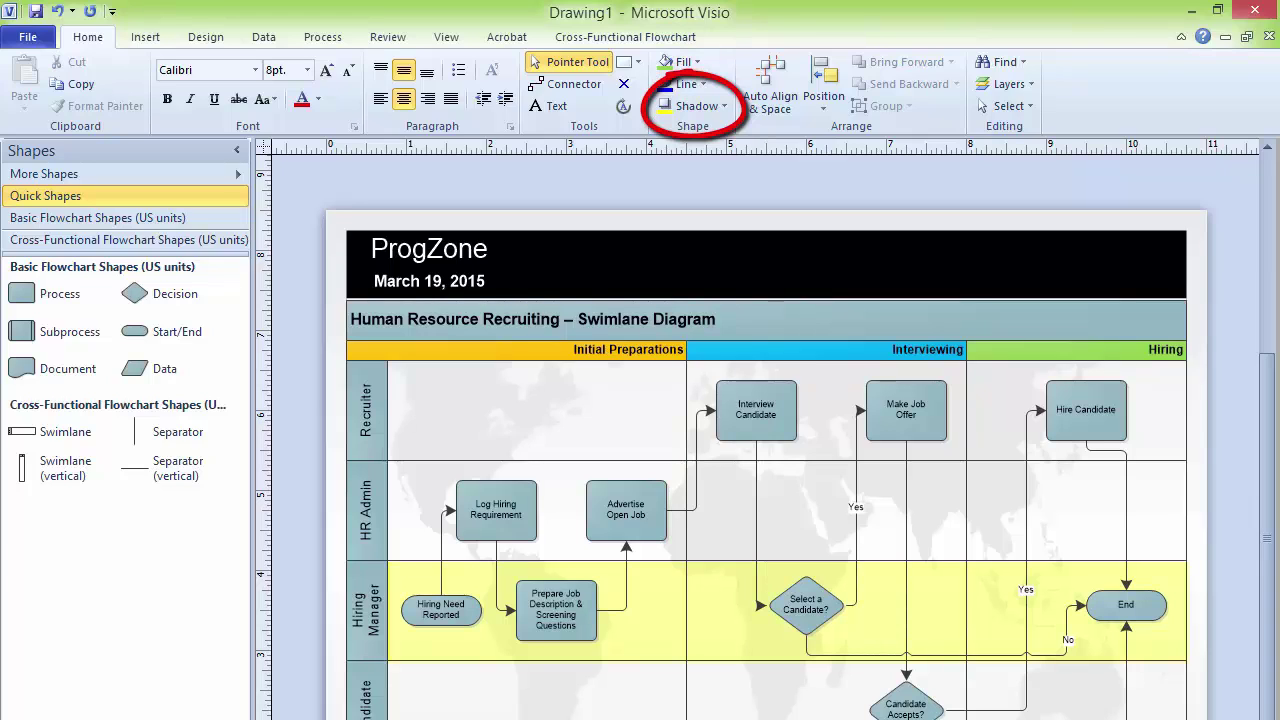
left_click(367, 610)
Fill the Interview Candidate process with the standard light green colour.
left_click(757, 425)
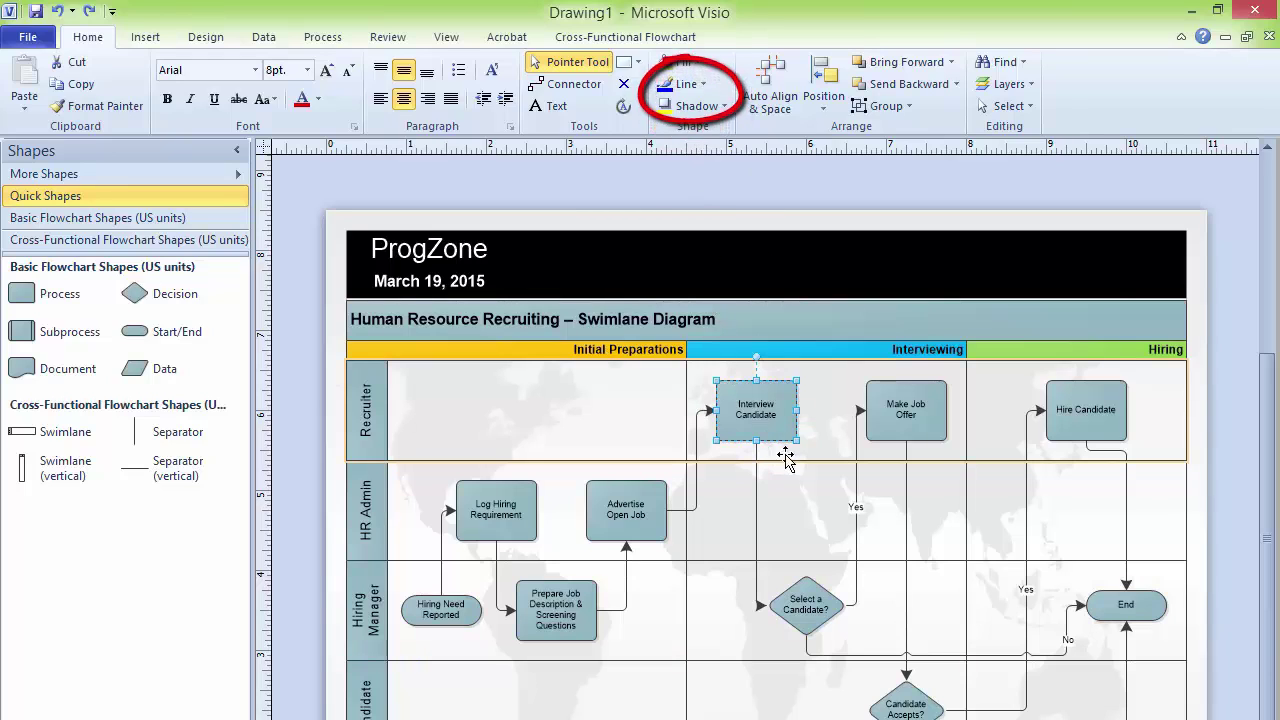
left_click(695, 64)
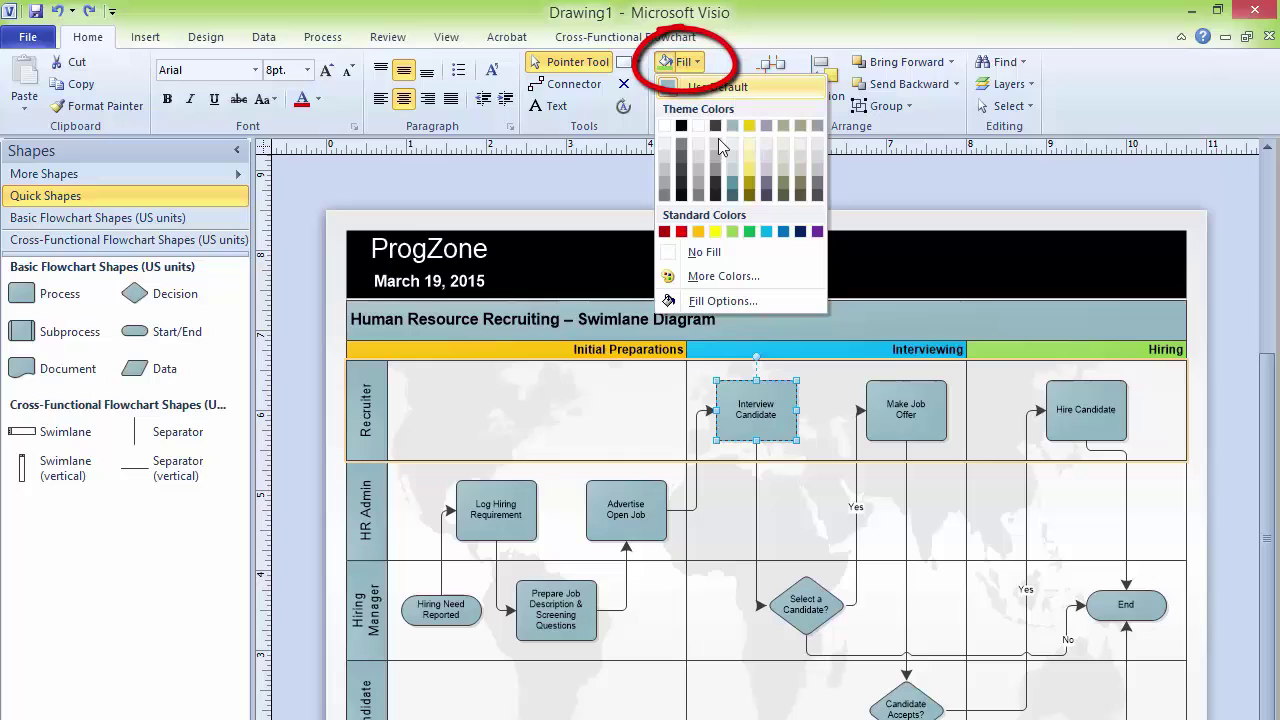
left_click(737, 233)
left_click(870, 537)
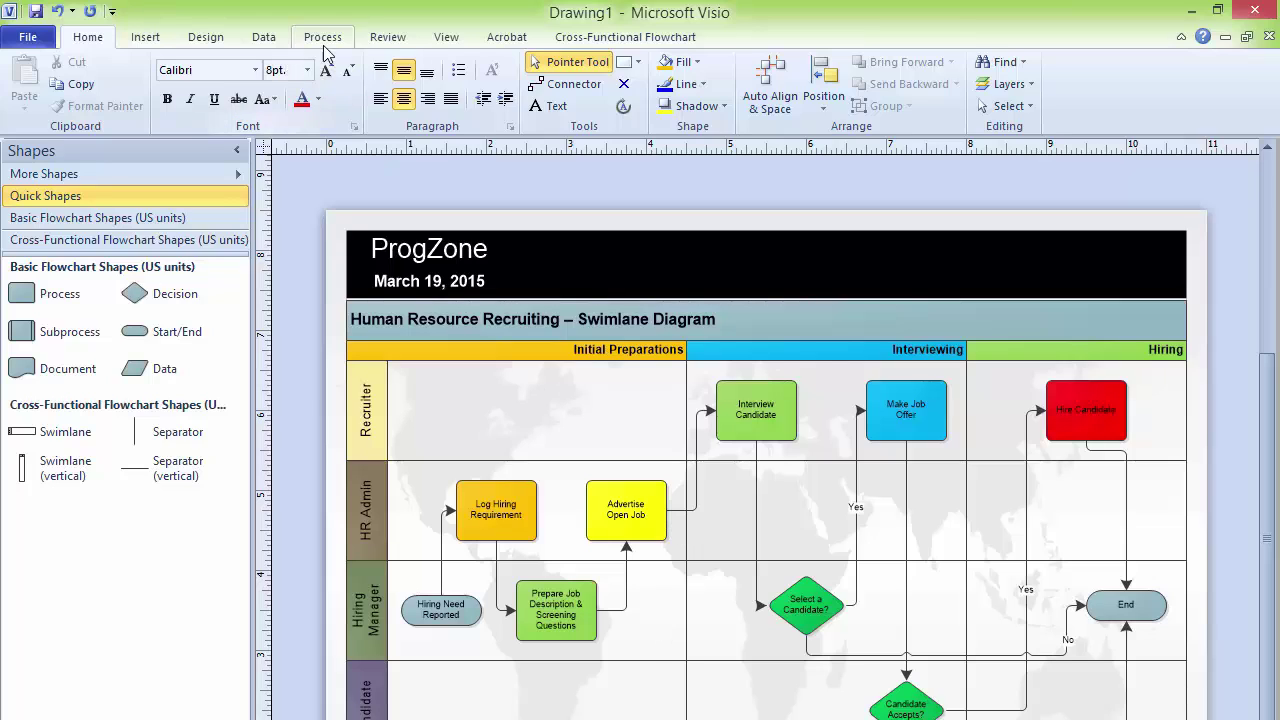
Add a second flowchart page carrying over the same swimlanes, and return to Page-1.
left_click(572, 40)
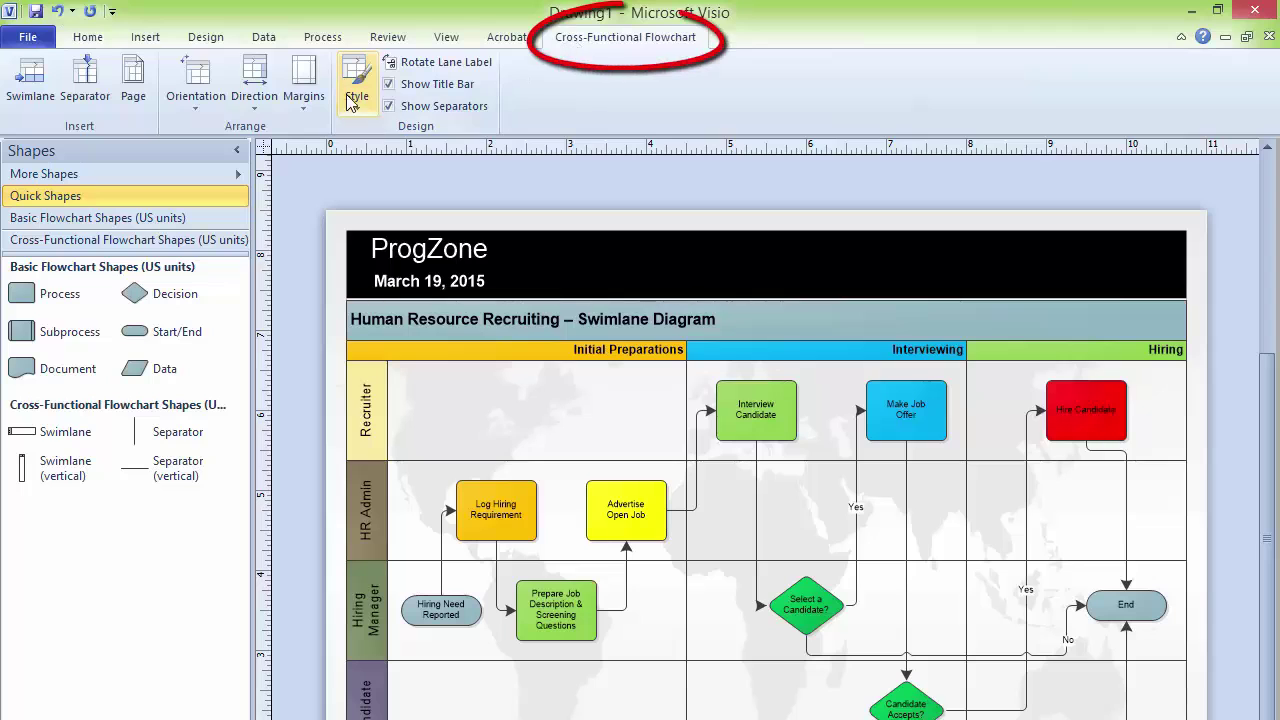
left_click(143, 108)
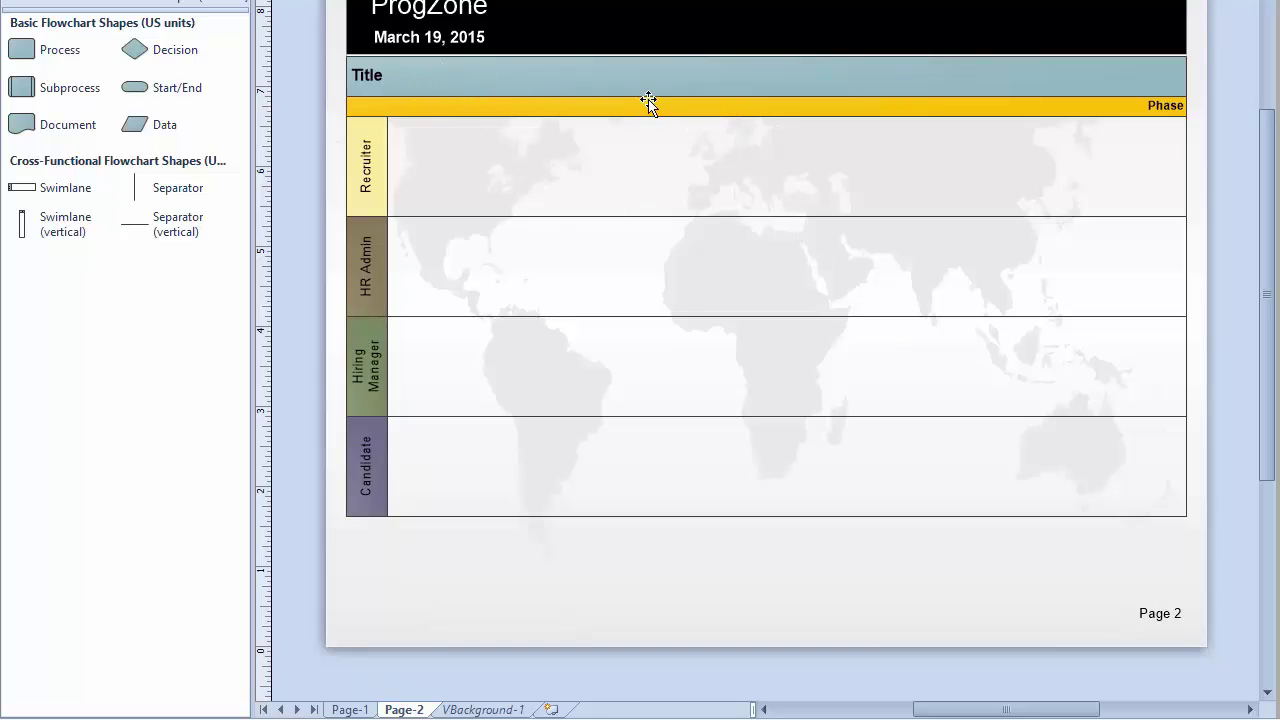
key("ctrl+Page_Up")
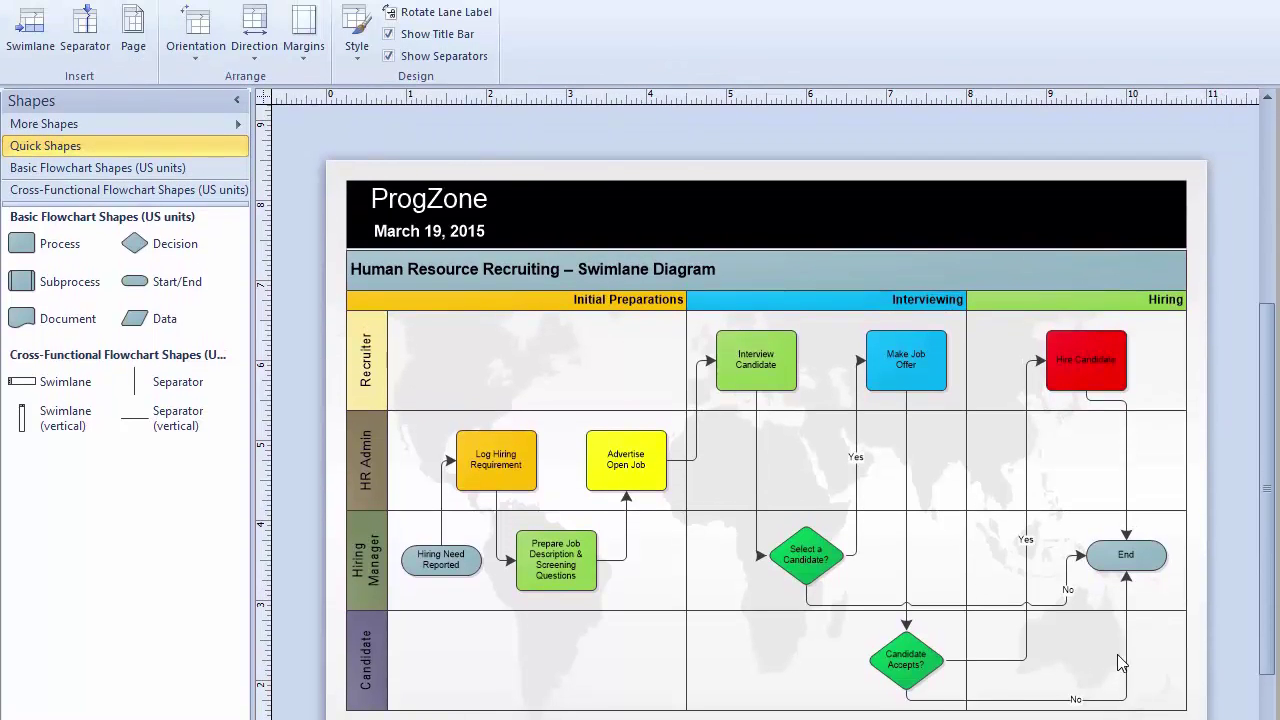
Place an off-page reference beside Hire Candidate linked to existing Page-2 with synchronized text, and move its Page-2 counterpart into the Recruiter lane.
left_click(93, 170)
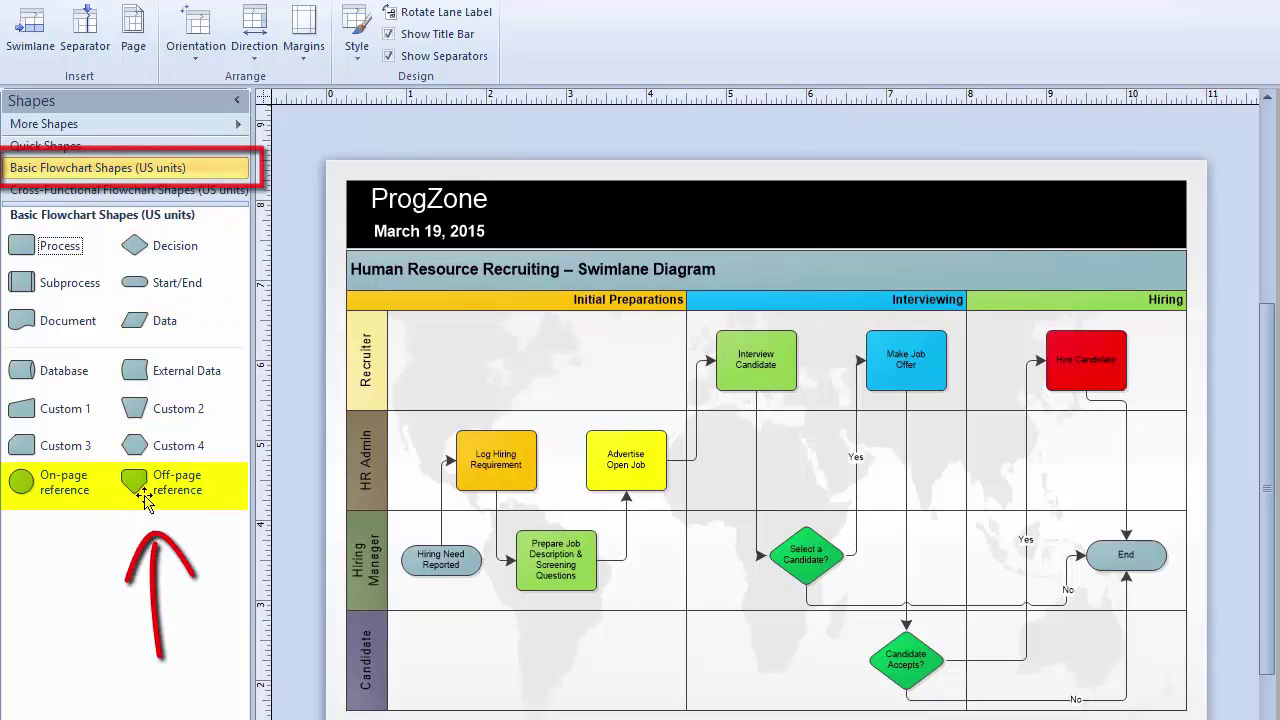
mouse_move(140, 485)
left_mouse_down()
mouse_move(760, 660)
mouse_move(1190, 655)
mouse_move(1162, 680)
mouse_move(1165, 368)
left_mouse_up()
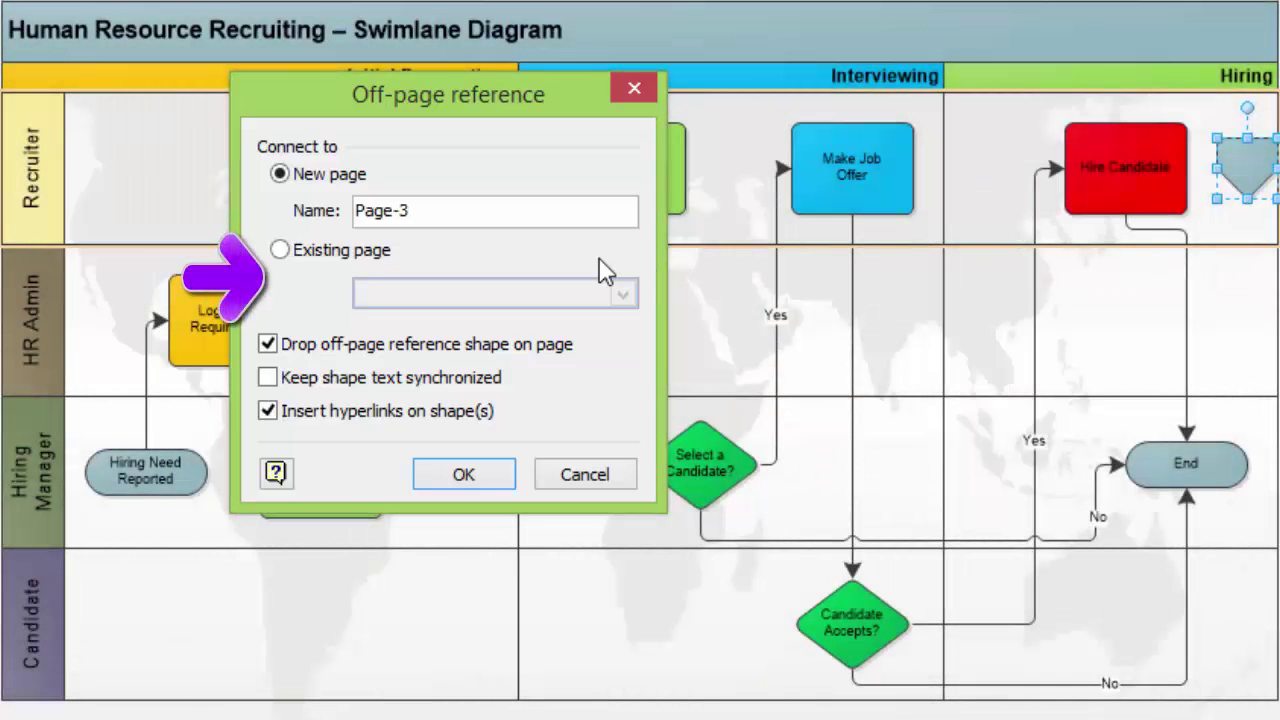
left_click(285, 246)
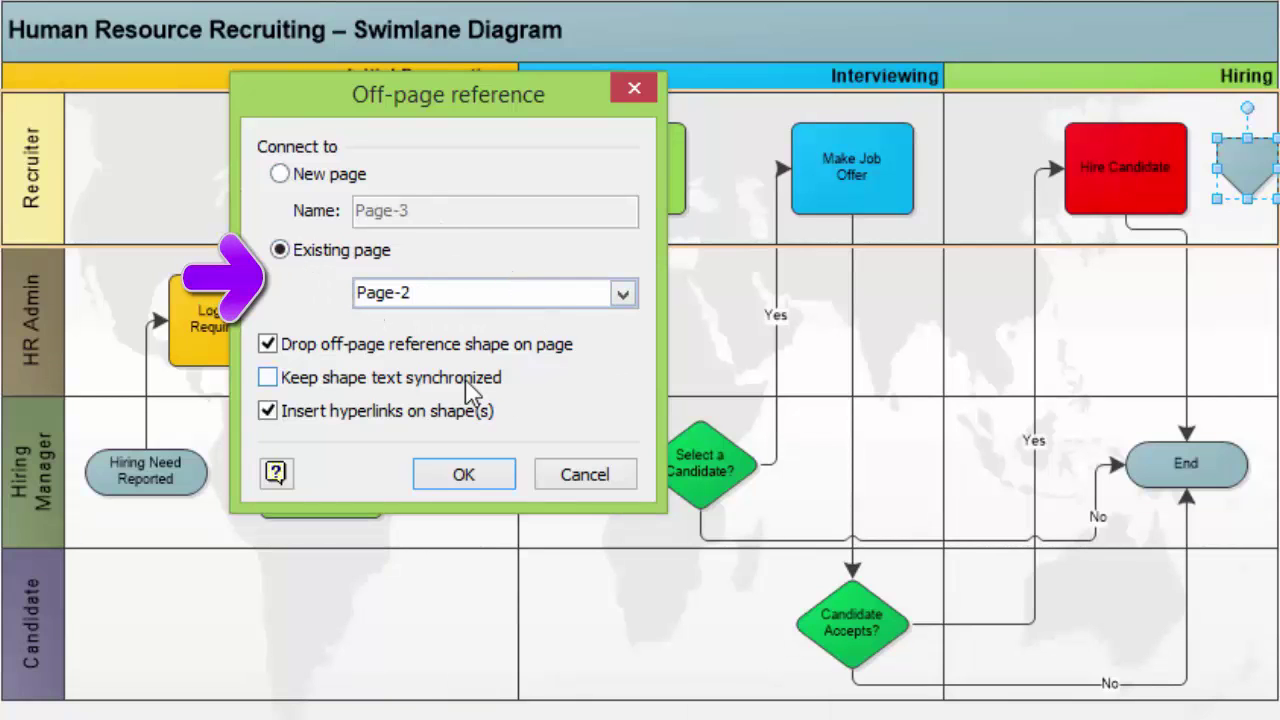
left_click(333, 388)
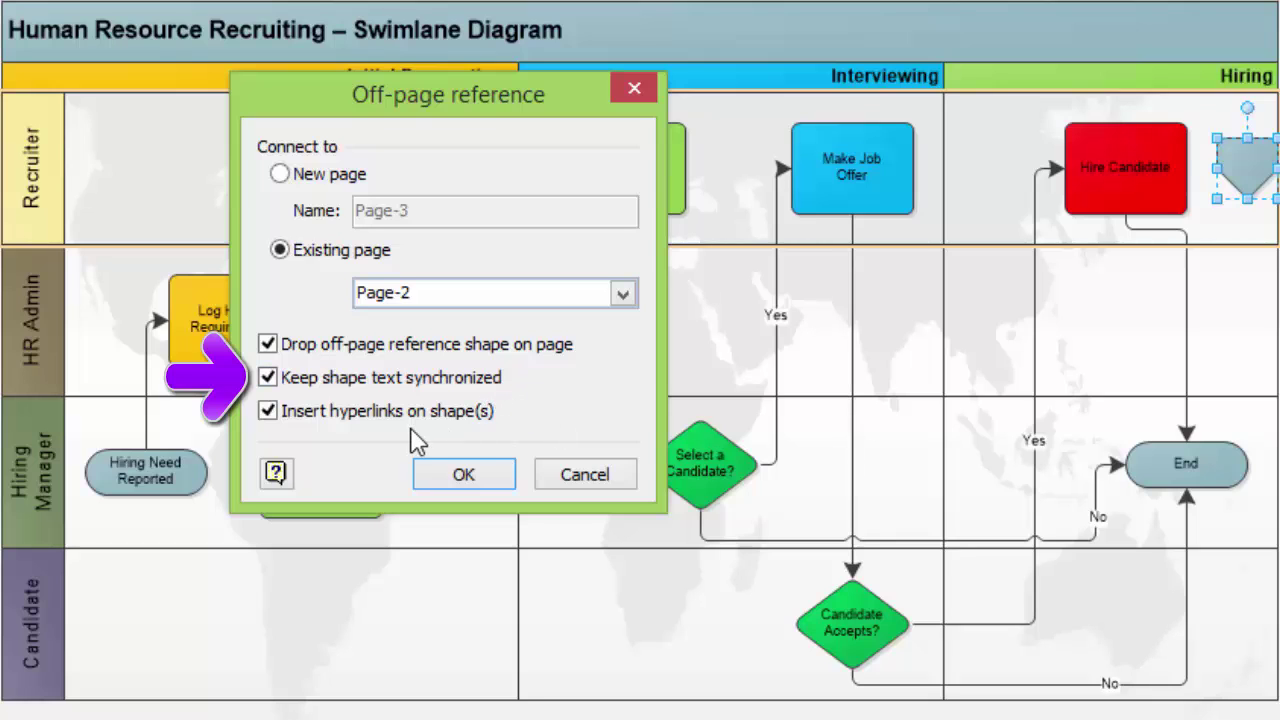
left_click(470, 474)
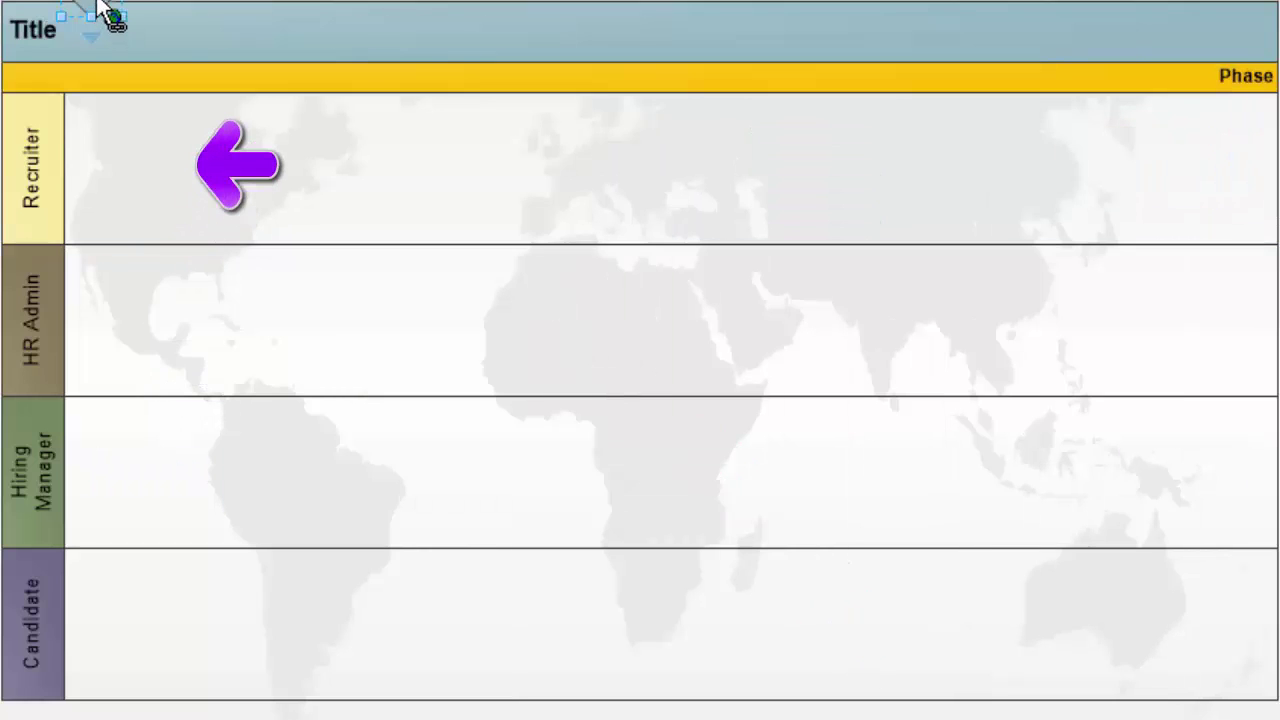
left_click_drag(105, 8, 120, 165)
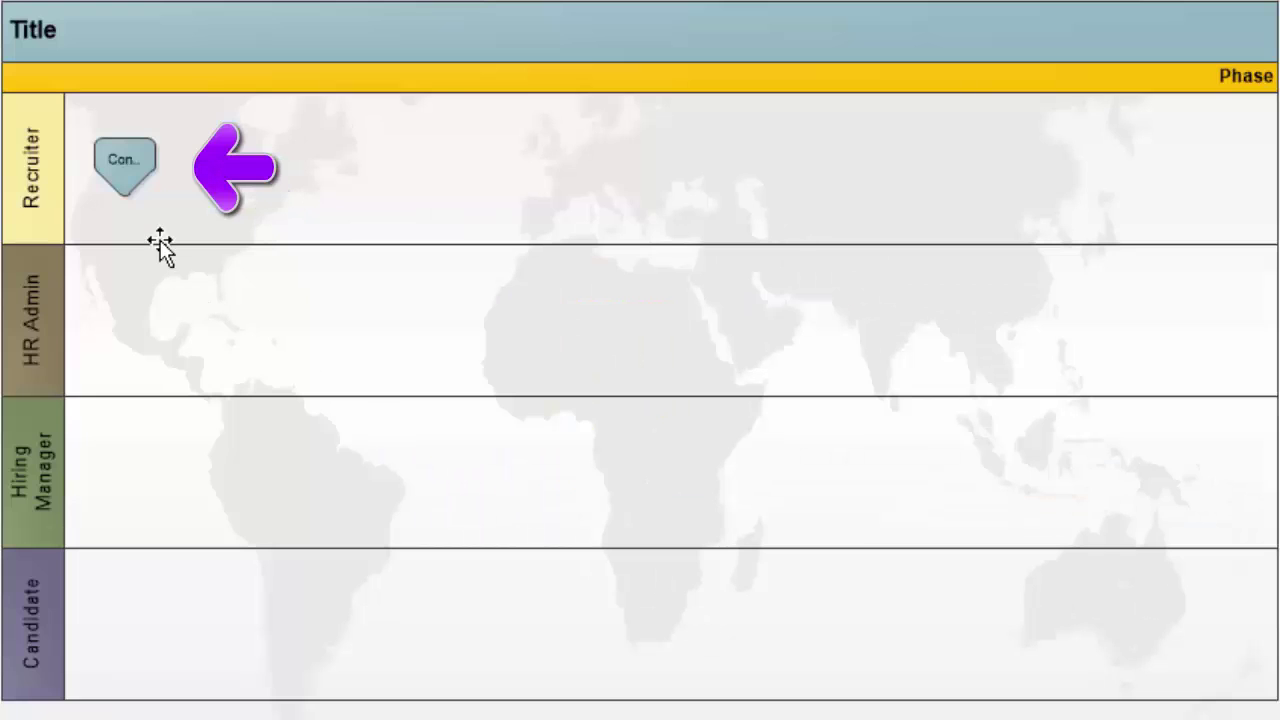
Follow the off-page reference hyperlinks from Page-2 to Page-1 and back to Page-2.
left_click(131, 186)
left_click(128, 178)
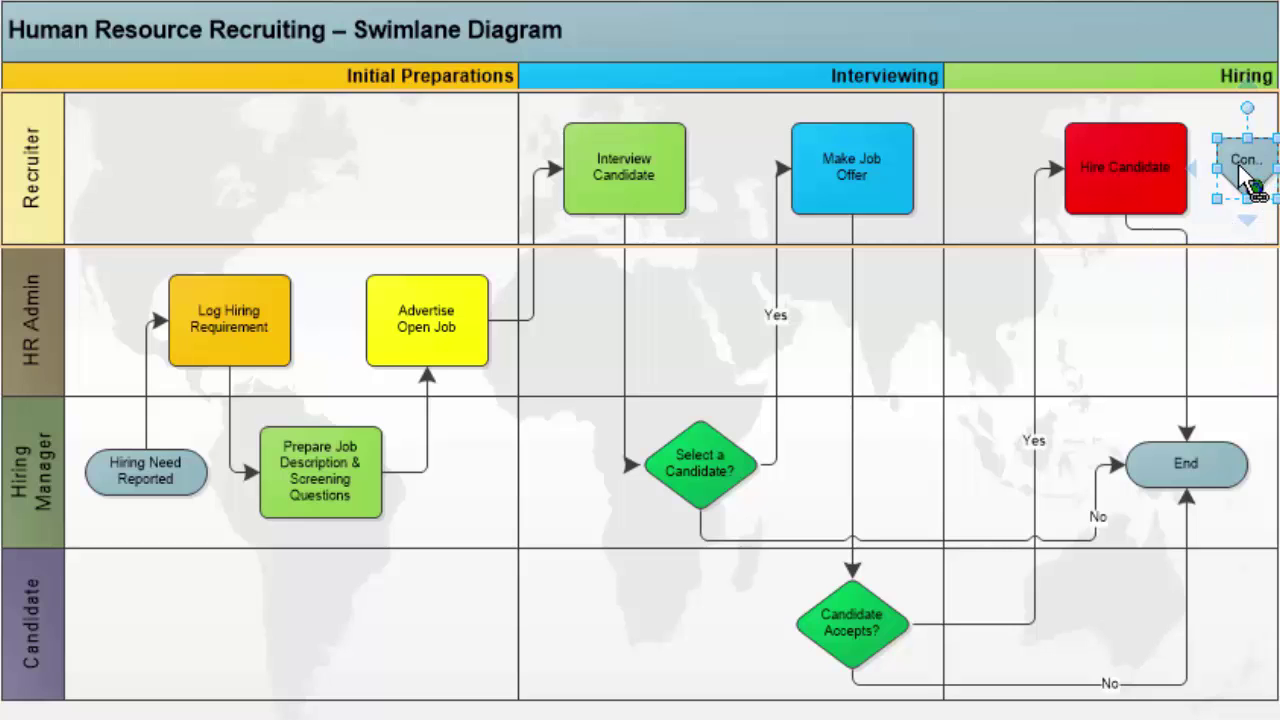
left_click(1245, 180, "ctrl")
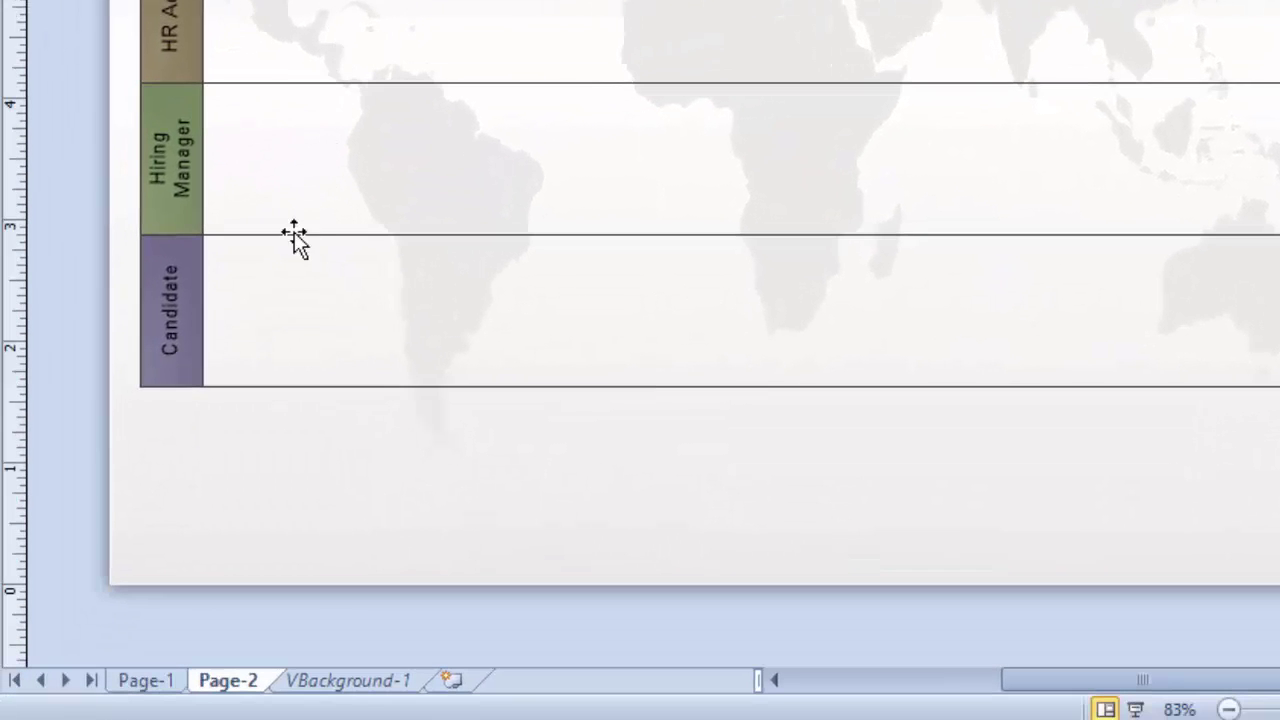
right_click(238, 692)
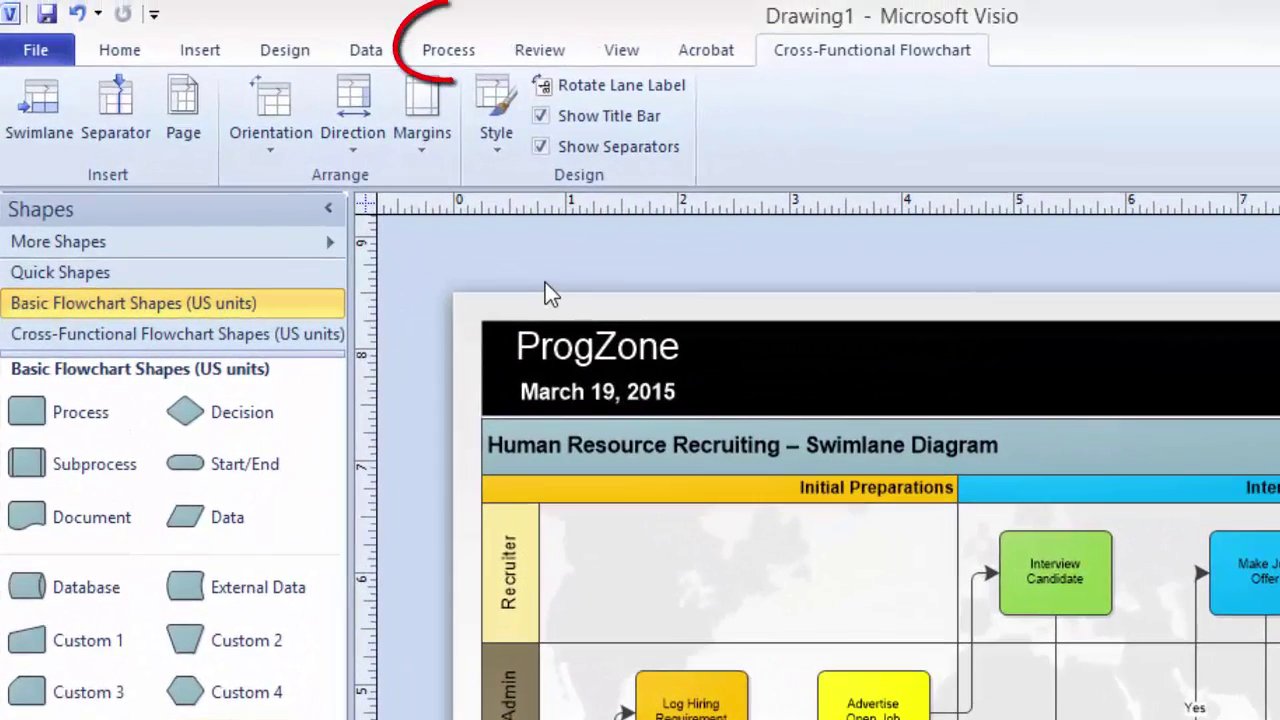
Validate the hiring flowchart with Check Diagram.
left_click(450, 52)
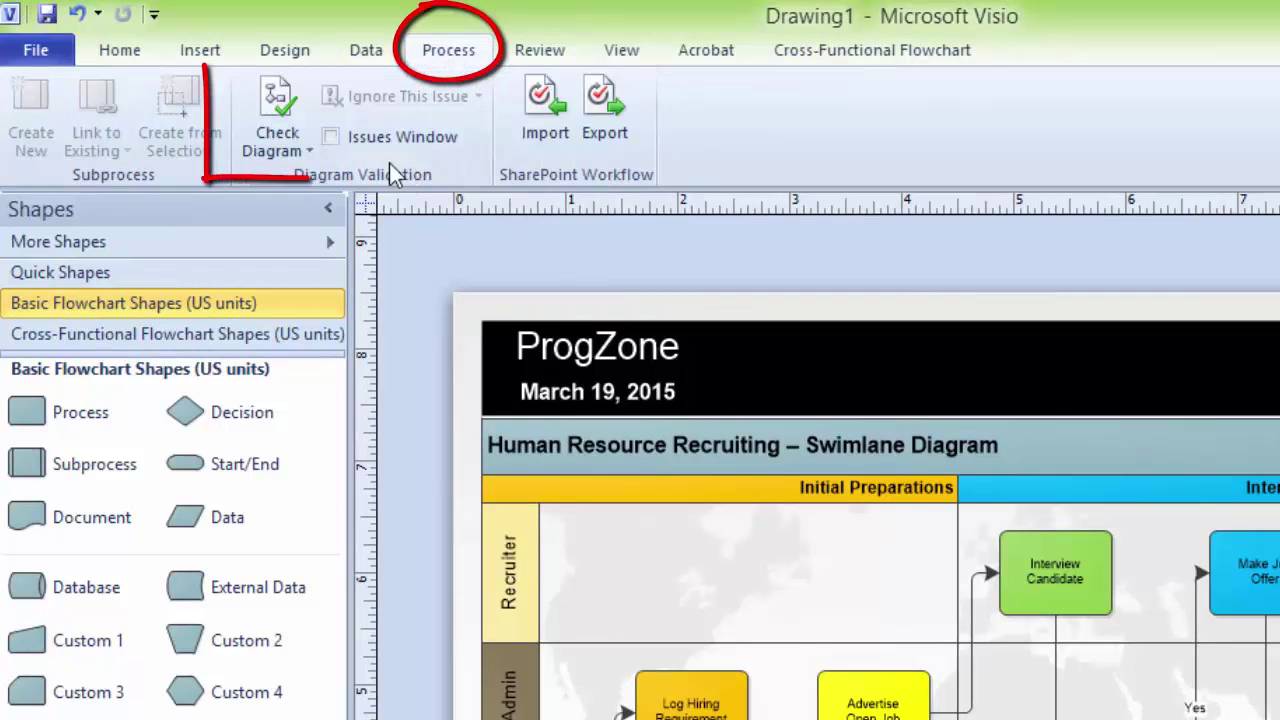
left_click(278, 106)
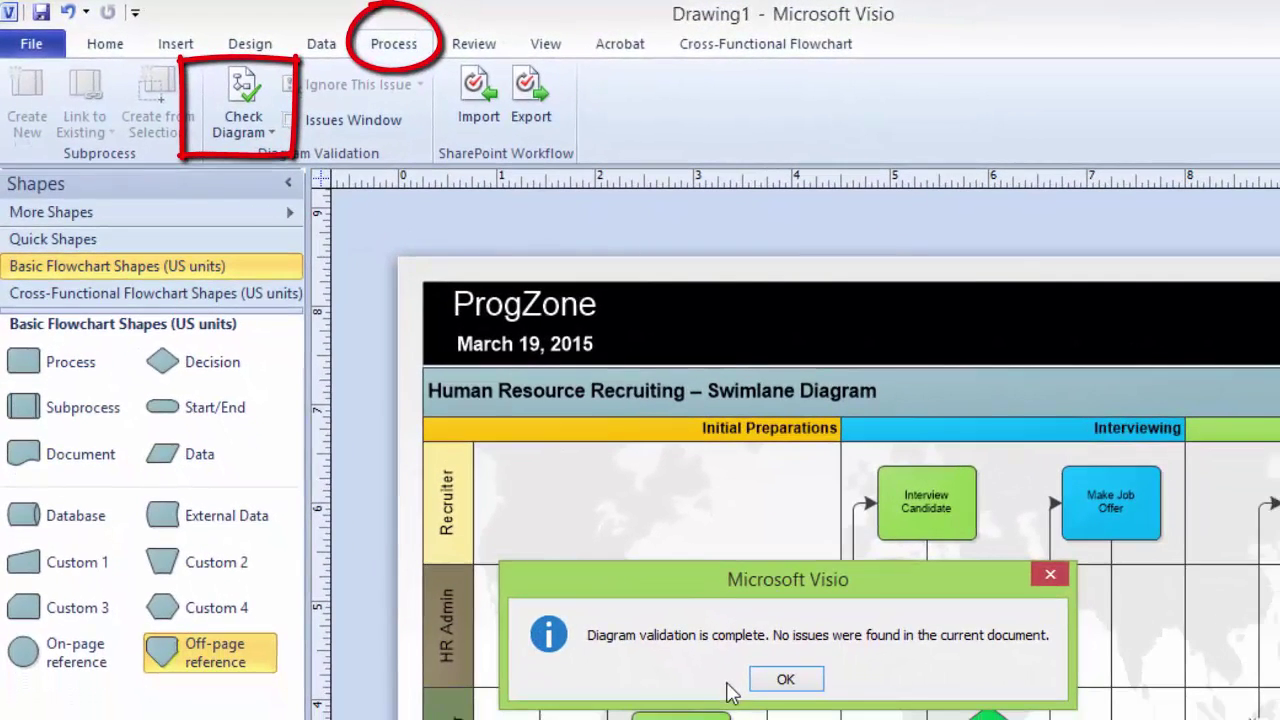